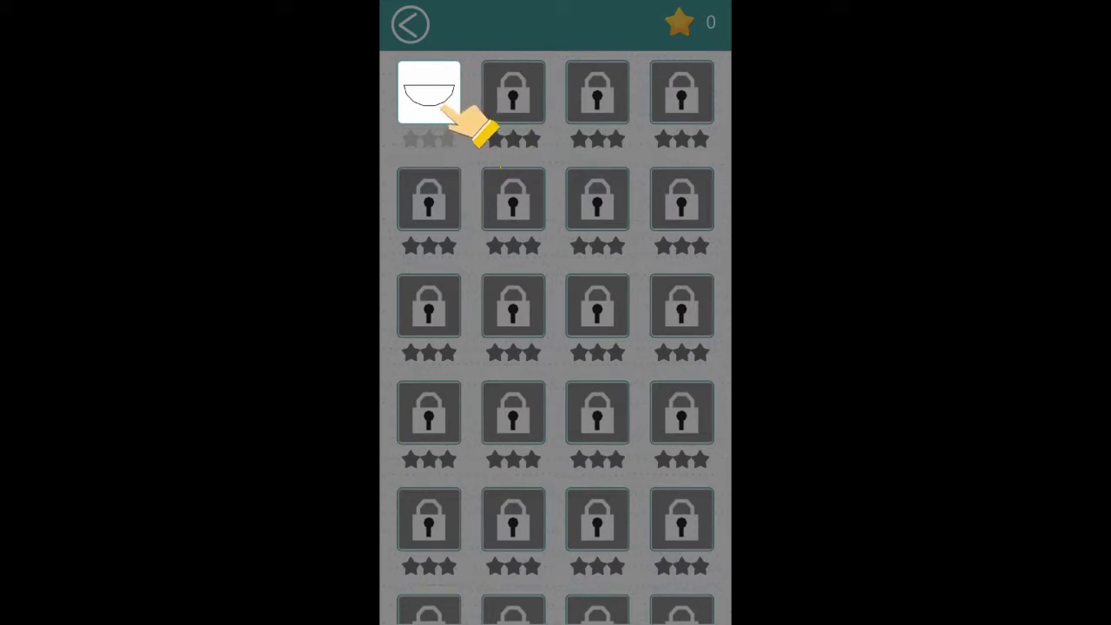
Start Level 1 from the first unlocked tile on the level select grid
{"action": "left_click", "coordinate": [429, 93]}
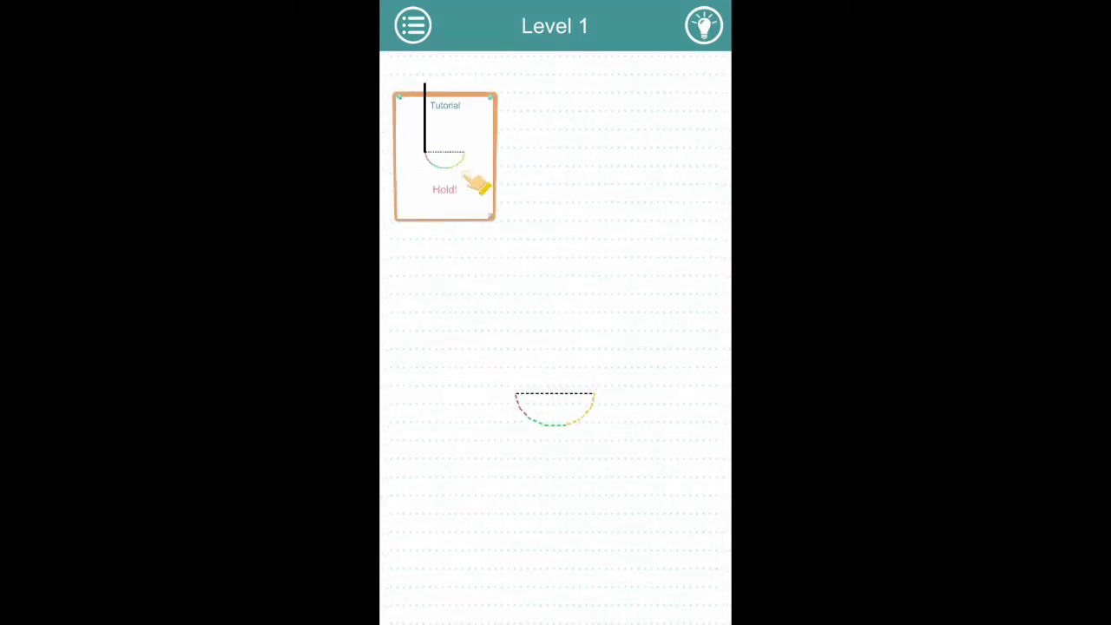
Trace the Level 1 bowl outline, retrying after a starless attempt, to earn one star
{"action": "left_click", "coordinate": [516, 396]}
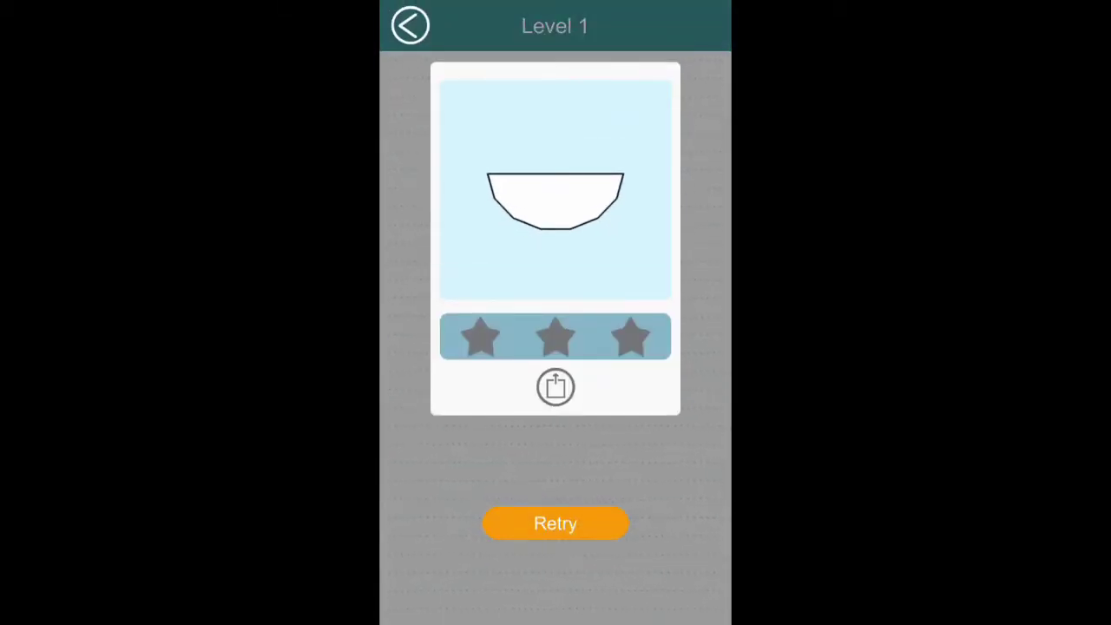
{"action": "left_click", "coordinate": [556, 524]}
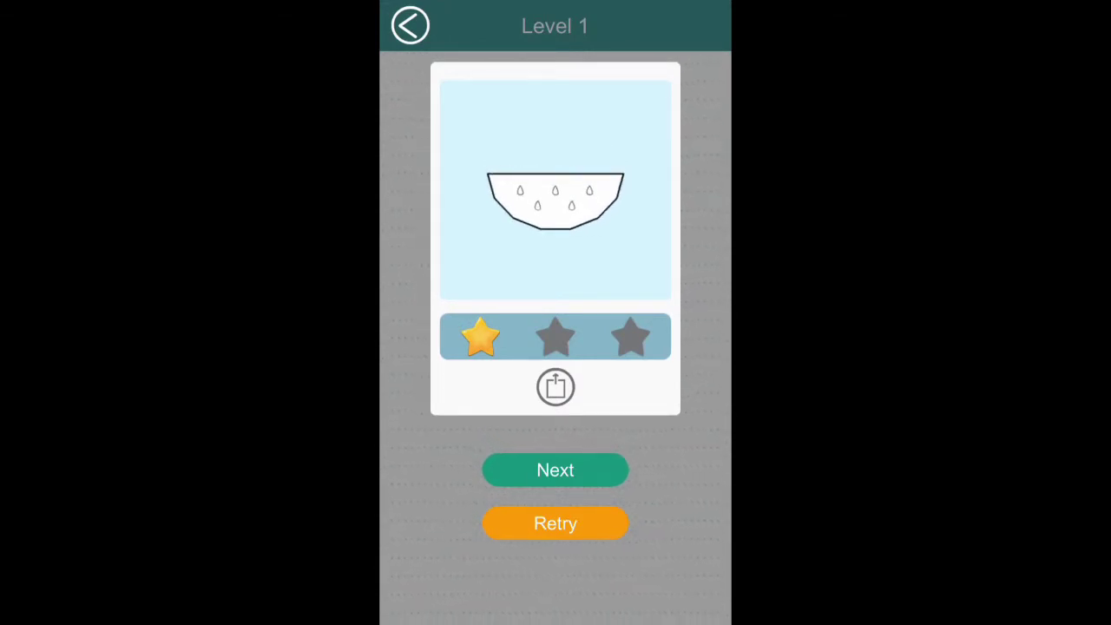
{"action": "left_click", "coordinate": [555, 523]}
Retry and redraw the Level 1 bowl outline four more times to reach two stars
{"action": "left_click", "coordinate": [555, 523]}
{"action": "left_click_drag", "start_coordinate": [516, 306], "coordinate": [515, 395]}
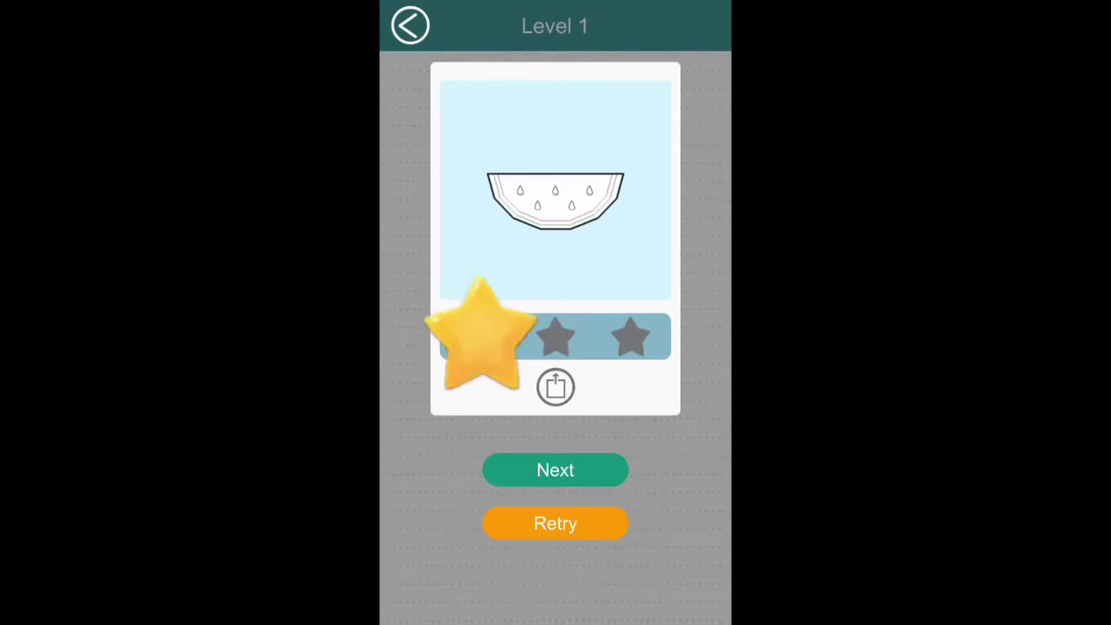
{"action": "left_click", "coordinate": [555, 523]}
{"action": "left_click_drag", "start_coordinate": [516, 356], "coordinate": [516, 396]}
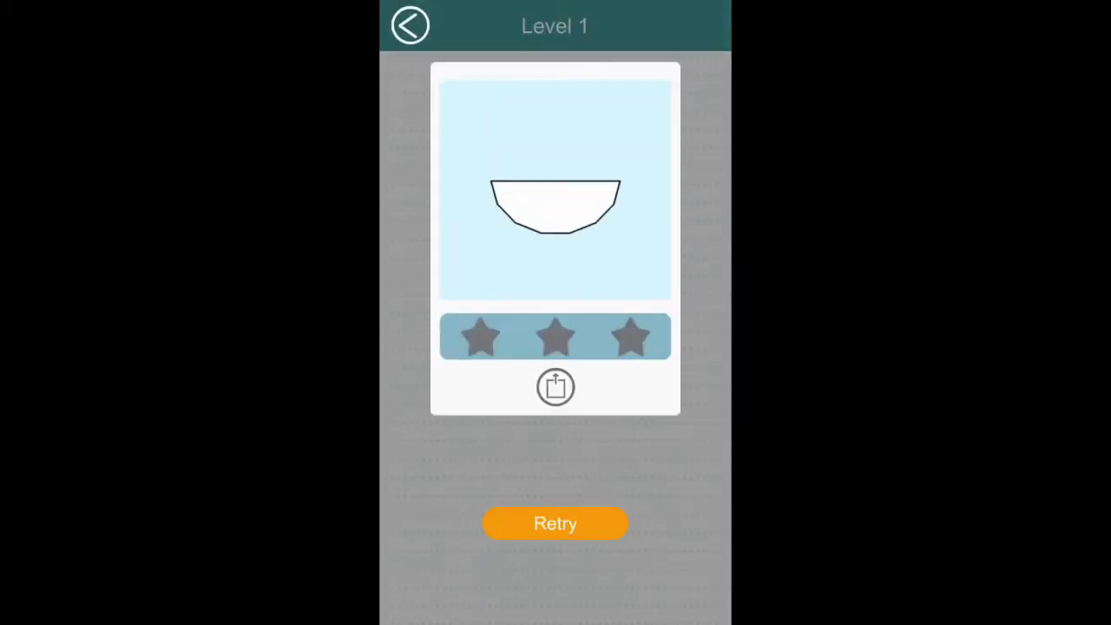
{"action": "left_click", "coordinate": [555, 523]}
{"action": "left_click_drag", "start_coordinate": [515, 319], "coordinate": [516, 395]}
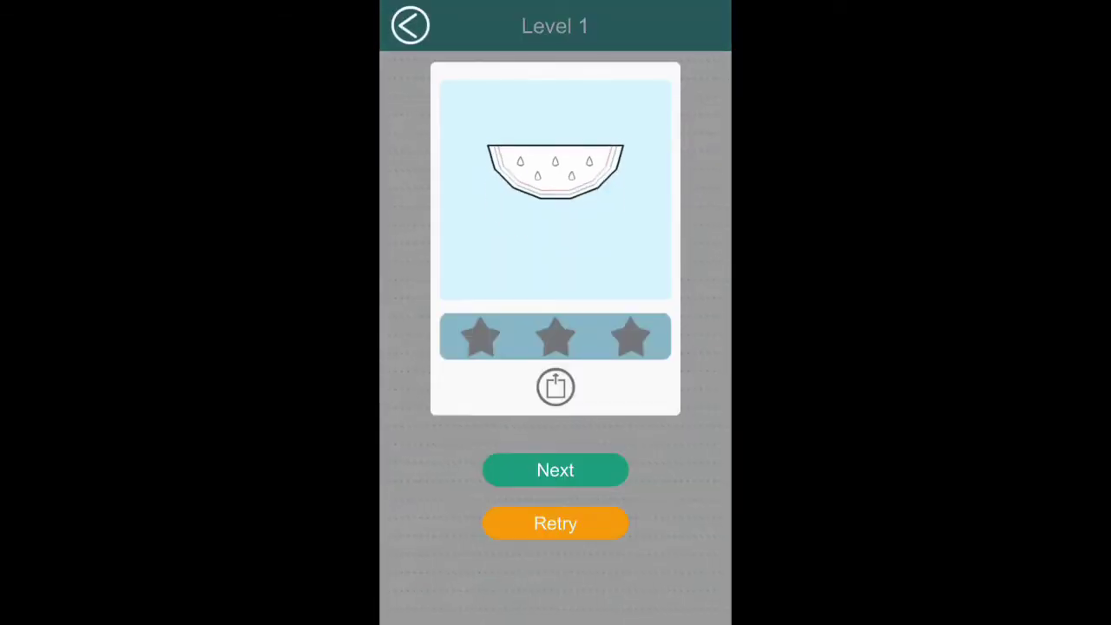
{"action": "left_click", "coordinate": [556, 523]}
{"action": "left_click_drag", "start_coordinate": [516, 327], "coordinate": [517, 395]}
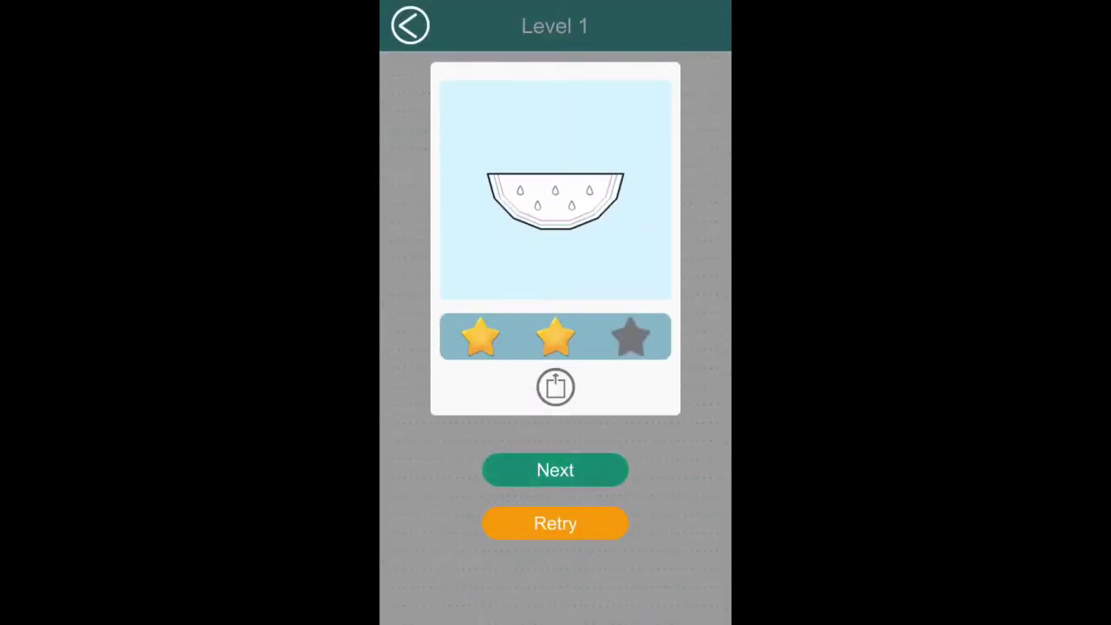
{"action": "left_click", "coordinate": [556, 470]}
Trace the Level 2 rectangle outline to reveal the cassette tape
{"action": "left_click_drag", "start_coordinate": [518, 356], "coordinate": [518, 388]}
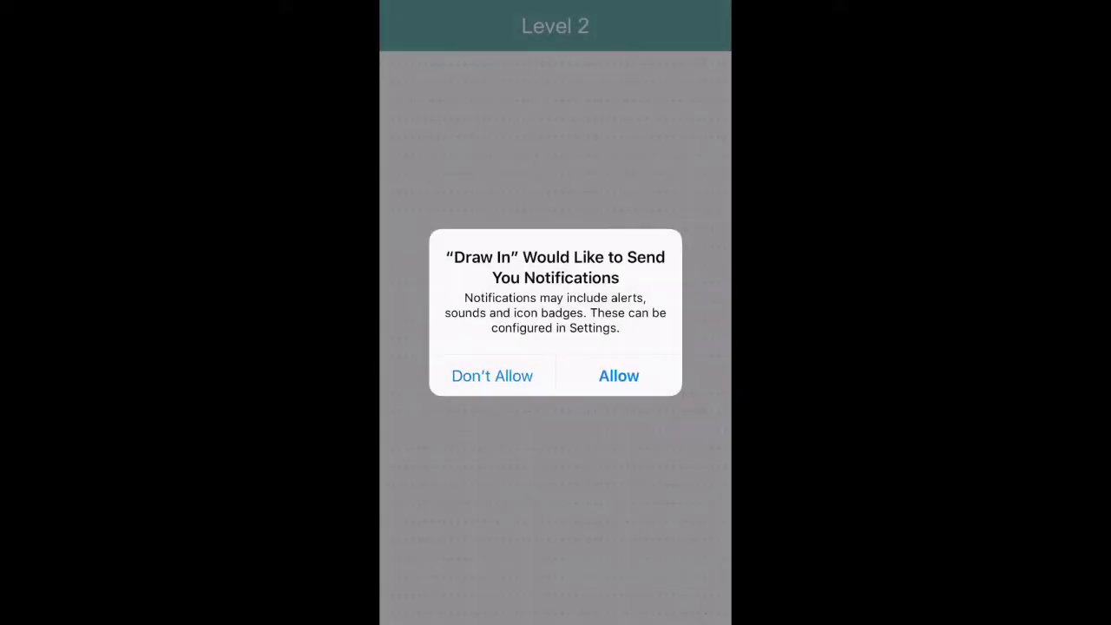
Dismiss the iOS notification permission alert
{"action": "left_click", "coordinate": [619, 376]}
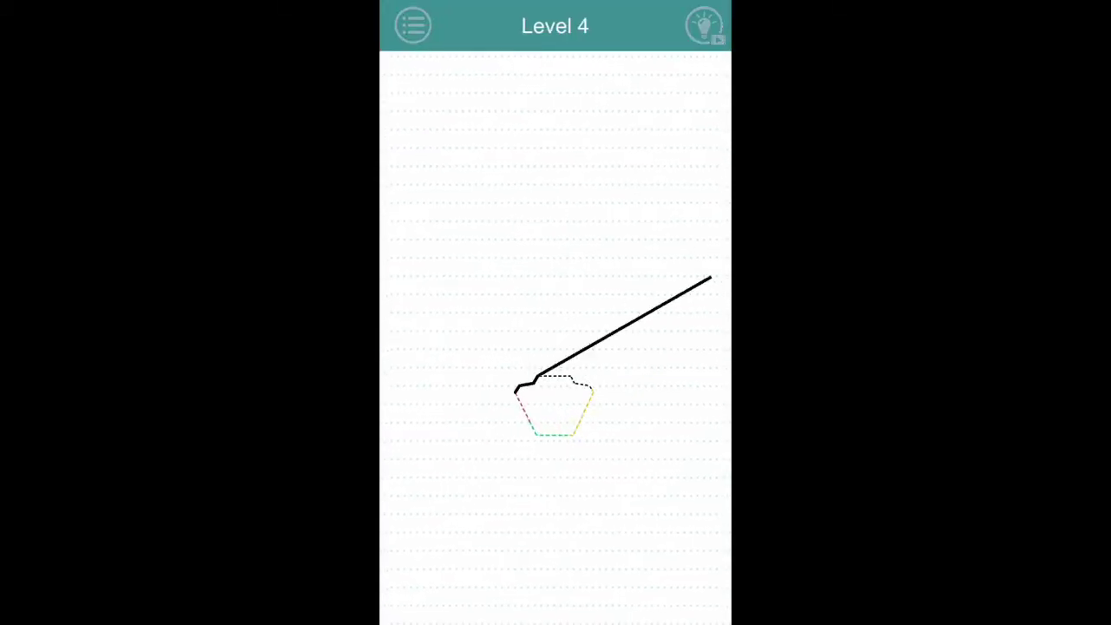
Trace the Level 4 outline, retrying after a starless result, for a Perfect three-star tuxedo
{"action": "left_click_drag", "start_coordinate": [712, 278], "coordinate": [658, 511]}
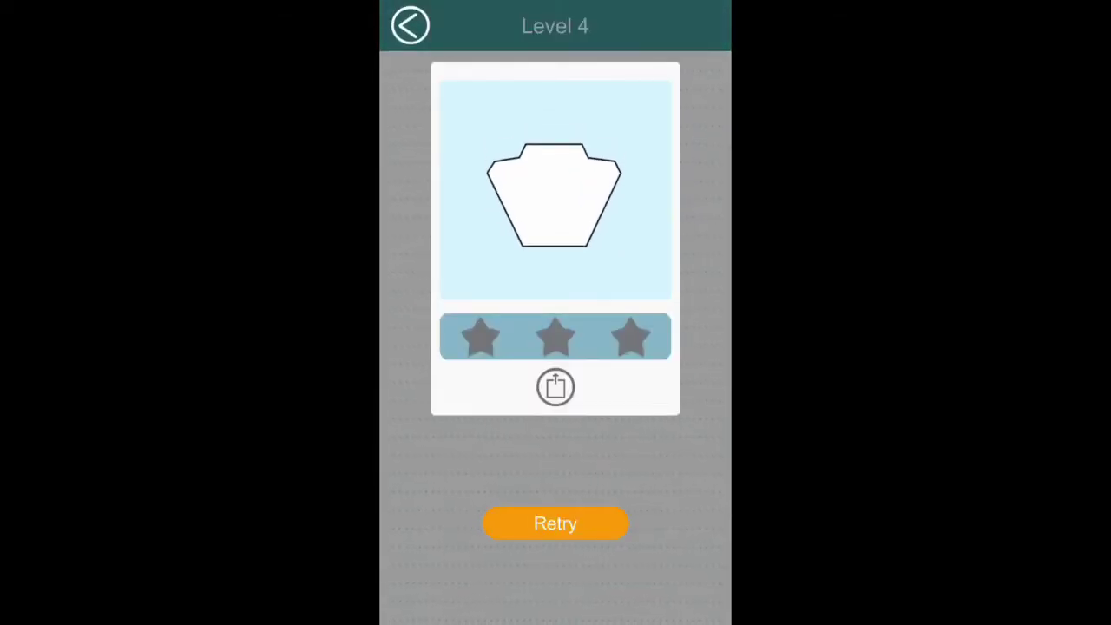
{"action": "left_click", "coordinate": [555, 522]}
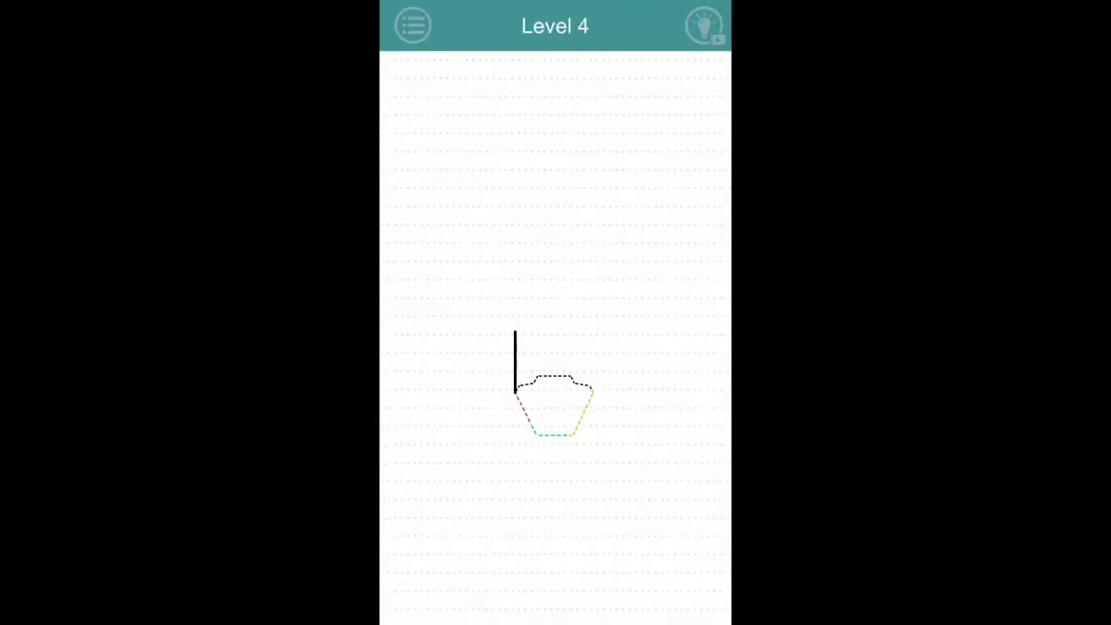
{"action": "mouse_move", "coordinate": [515, 393]}
{"action": "left_mouse_down"}
{"action": "mouse_move", "coordinate": [517, 239]}
{"action": "mouse_move", "coordinate": [643, 204]}
{"action": "mouse_move", "coordinate": [725, 382]}
{"action": "mouse_move", "coordinate": [555, 486]}
{"action": "left_mouse_up"}
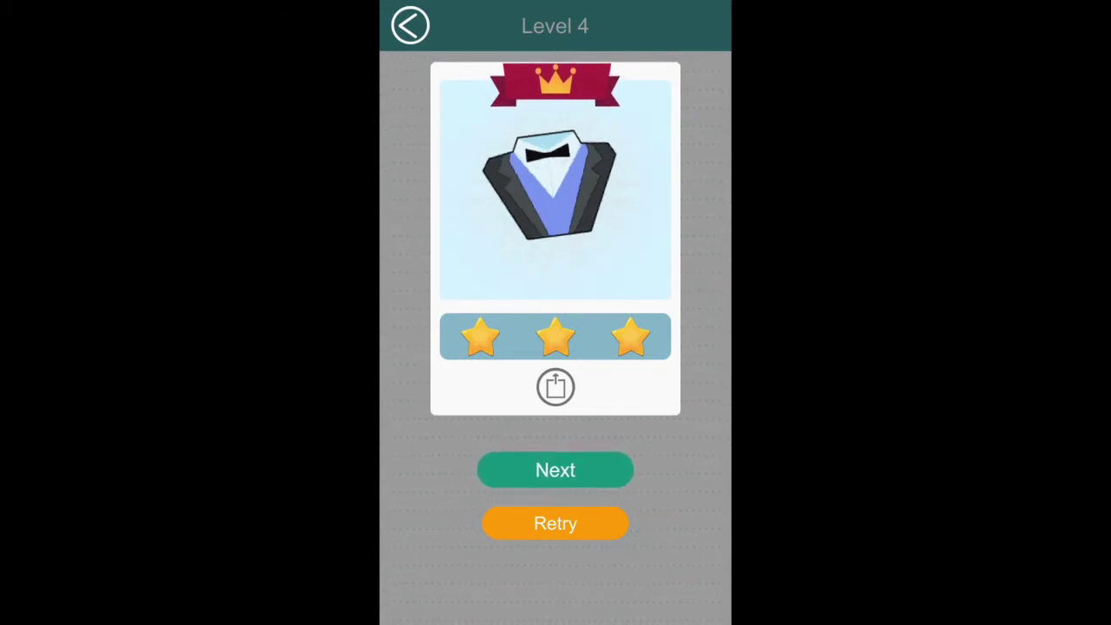
Trace Level 5, retrying after 'Too Long', for a Brilliant three-star shiba face
{"action": "left_click", "coordinate": [555, 470]}
{"action": "mouse_move", "coordinate": [524, 408]}
{"action": "left_mouse_down"}
{"action": "mouse_move", "coordinate": [523, 343]}
{"action": "mouse_move", "coordinate": [614, 531]}
{"action": "mouse_move", "coordinate": [524, 408]}
{"action": "left_mouse_up"}
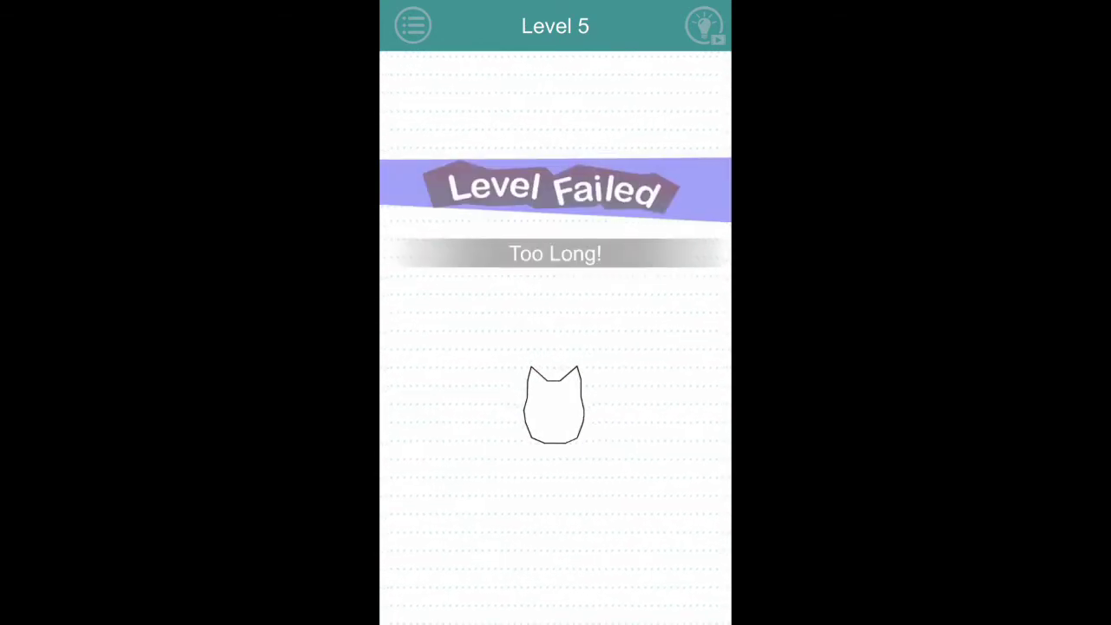
{"action": "left_click", "coordinate": [555, 523]}
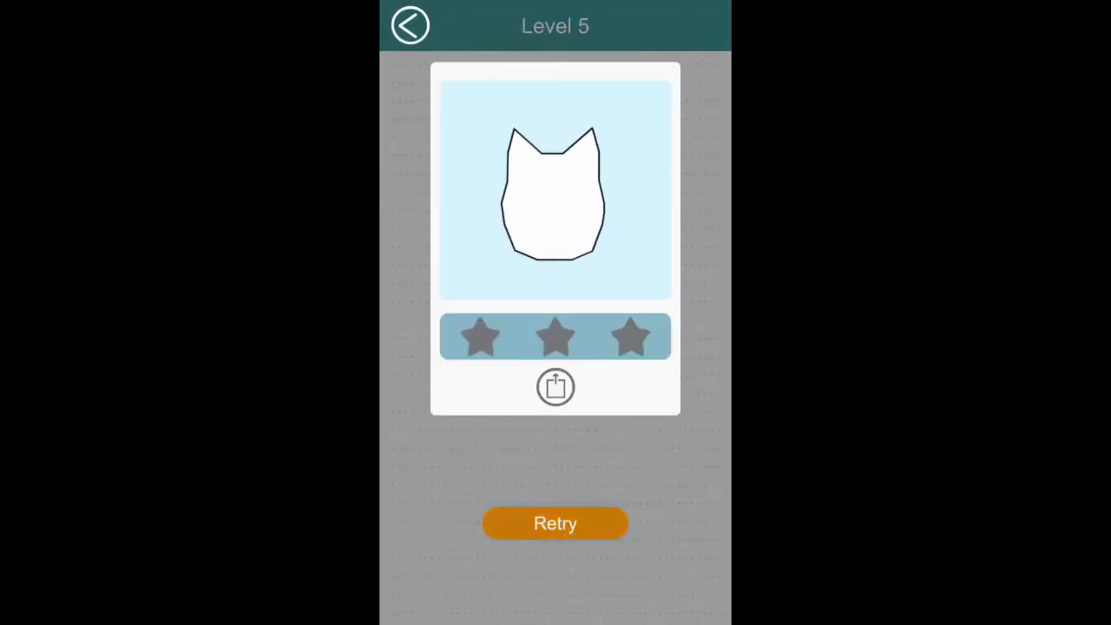
{"action": "mouse_move", "coordinate": [525, 418]}
{"action": "left_mouse_down"}
{"action": "mouse_move", "coordinate": [667, 252]}
{"action": "mouse_move", "coordinate": [555, 441]}
{"action": "left_mouse_up"}
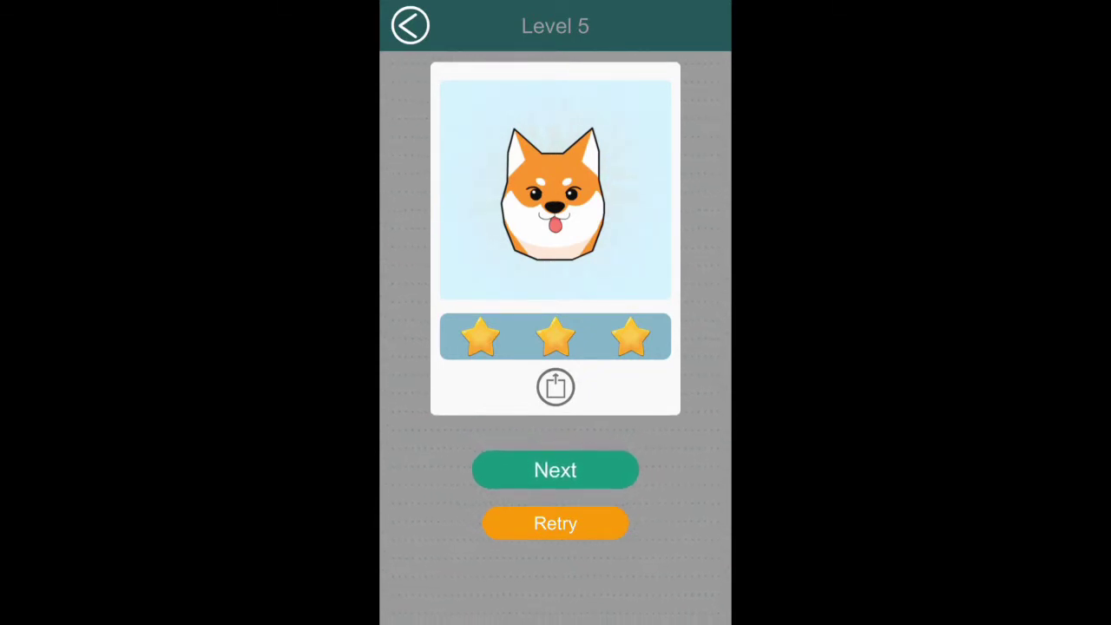
Trace the Level 6 cat outline, then replay it for a Brilliant three-star rating
{"action": "left_click", "coordinate": [555, 469]}
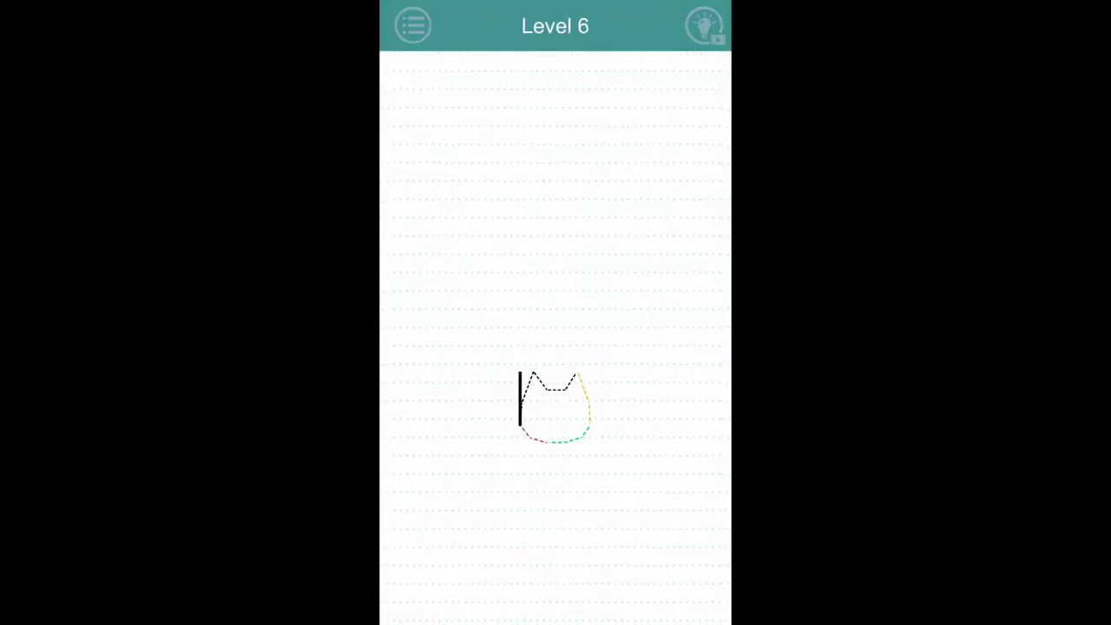
{"action": "left_click_drag", "start_coordinate": [520, 374], "coordinate": [520, 252]}
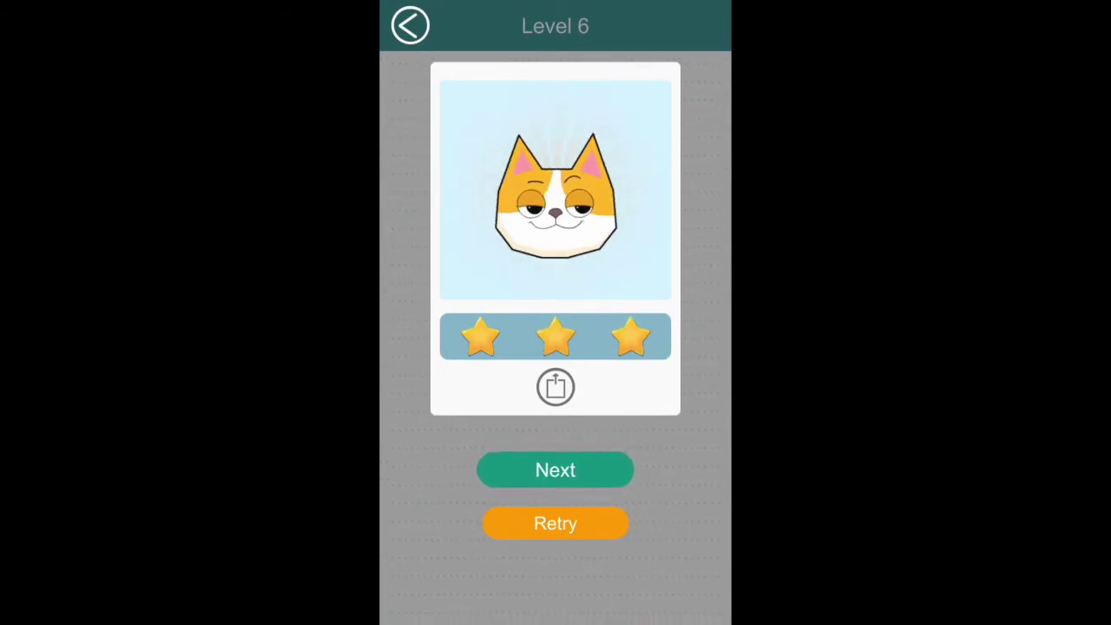
{"action": "left_click", "coordinate": [556, 523]}
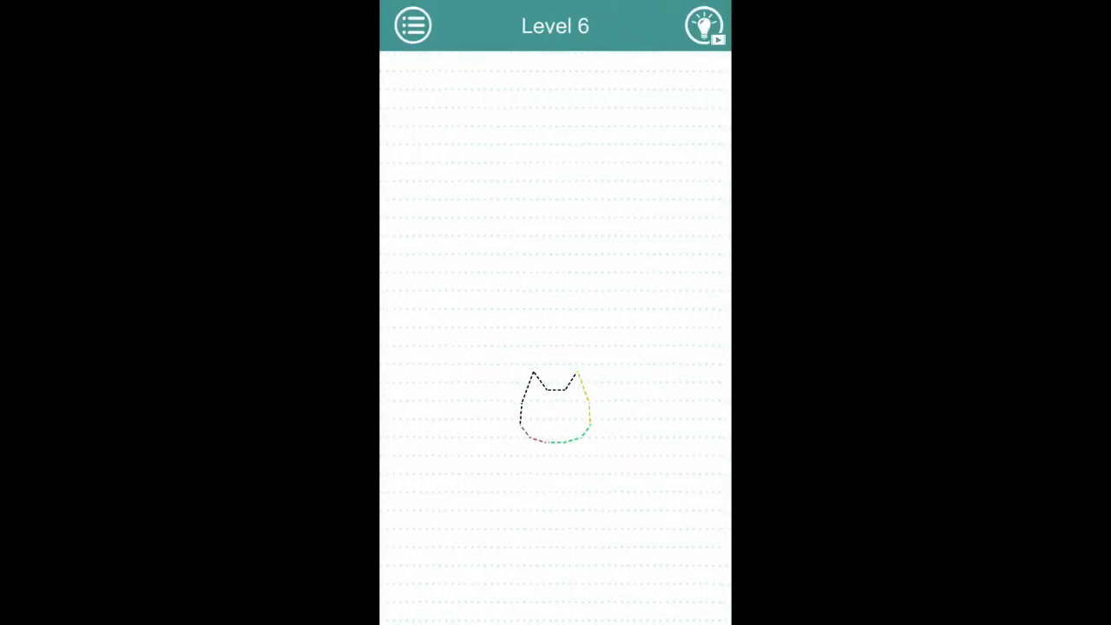
{"action": "left_click_drag", "start_coordinate": [520, 325], "coordinate": [520, 427]}
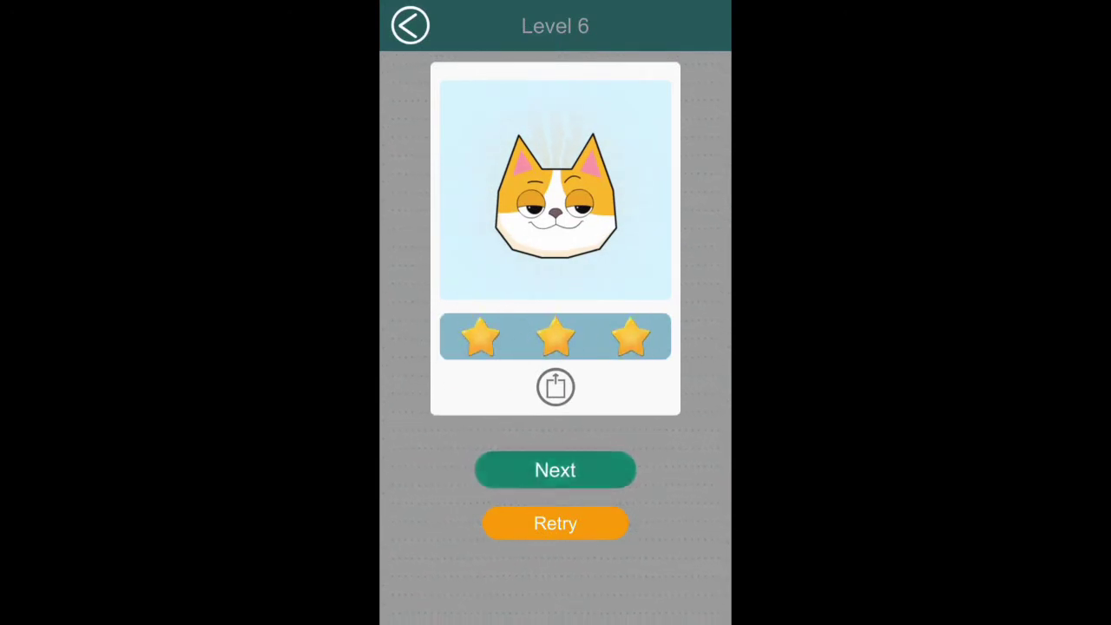
{"action": "left_click", "coordinate": [555, 470]}
Trace Level 7, retrying after a starless result, to reveal the bear for two stars
{"action": "left_click_drag", "start_coordinate": [515, 386], "coordinate": [516, 282]}
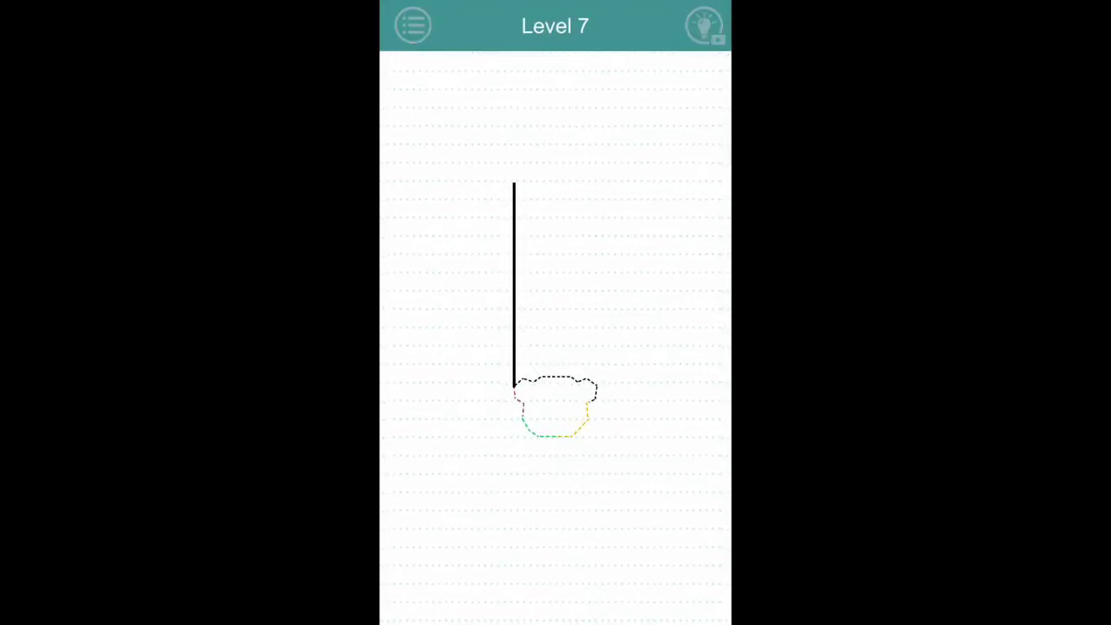
{"action": "mouse_move", "coordinate": [710, 221]}
{"action": "left_mouse_down"}
{"action": "mouse_move", "coordinate": [728, 386]}
{"action": "mouse_move", "coordinate": [569, 545]}
{"action": "left_mouse_up"}
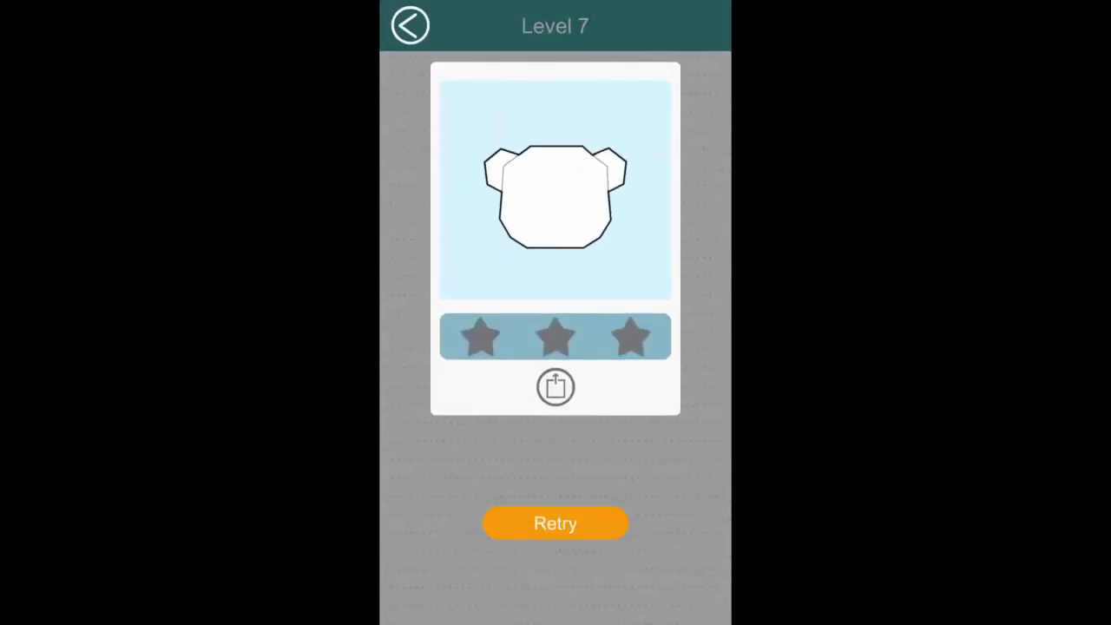
{"action": "left_click", "coordinate": [556, 523]}
{"action": "left_click_drag", "start_coordinate": [514, 331], "coordinate": [514, 386]}
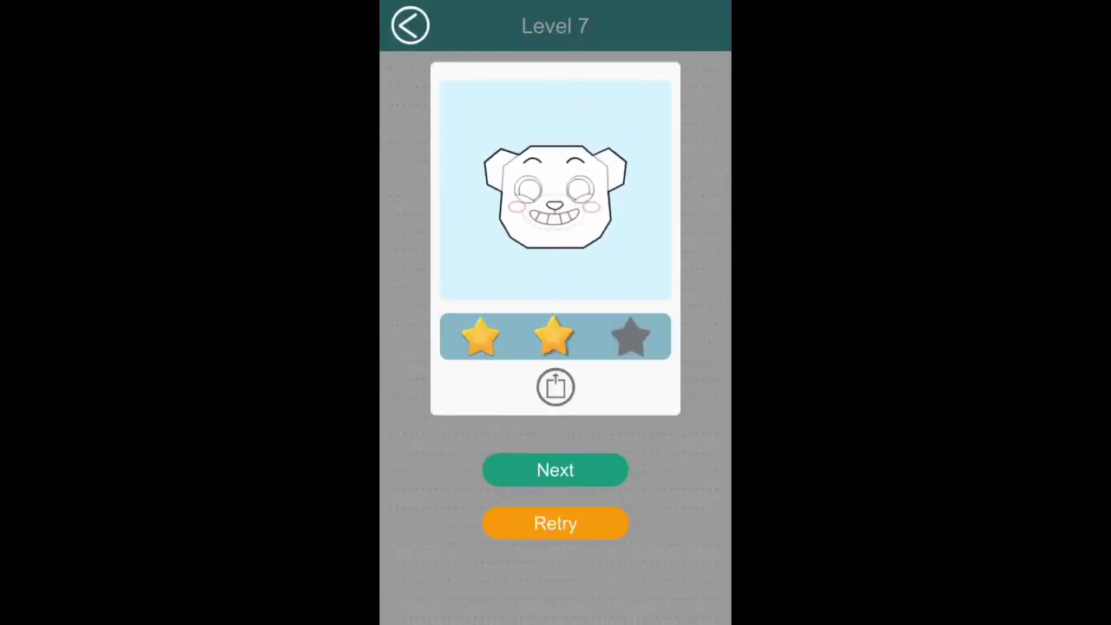
Trace the Level 8 outline, then the Level 10 banana for a Perfect three stars
{"action": "left_click", "coordinate": [556, 470]}
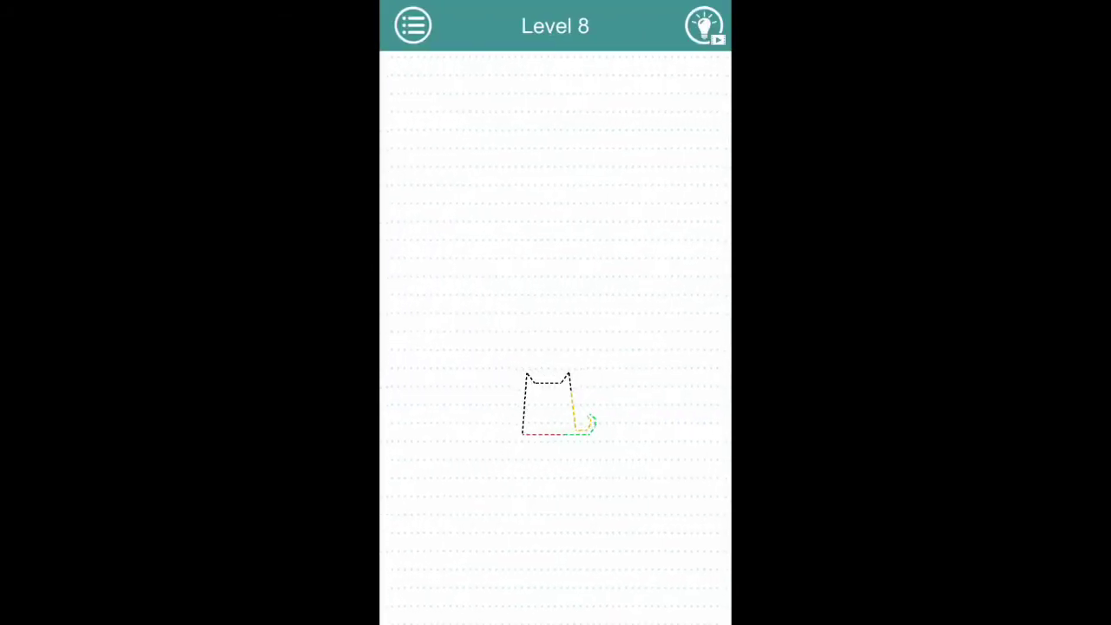
{"action": "left_click_drag", "start_coordinate": [523, 434], "coordinate": [522, 204]}
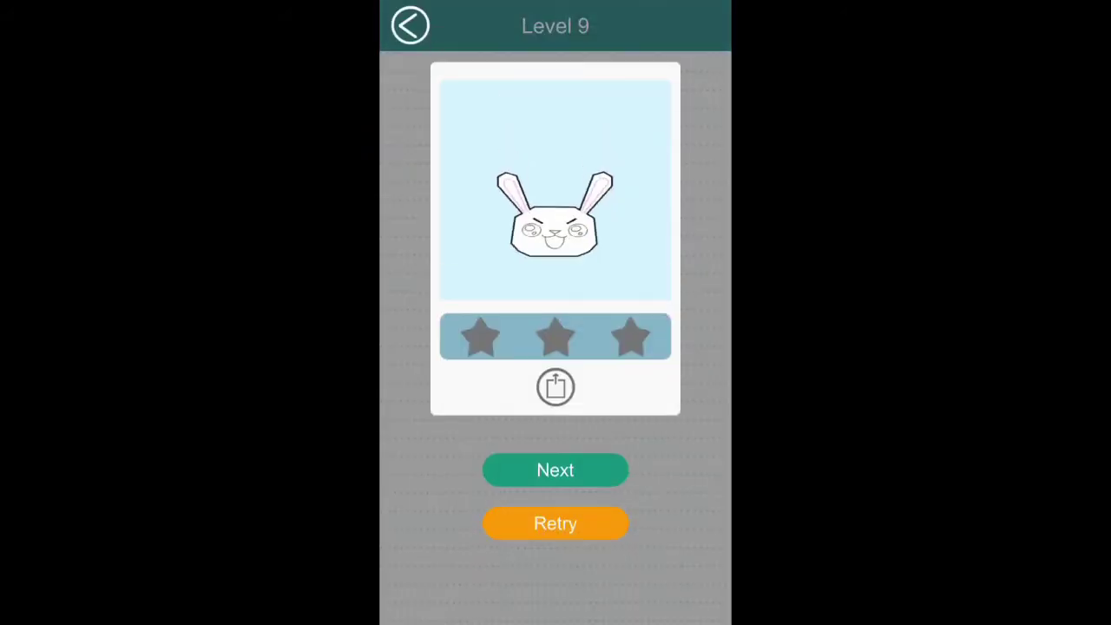
{"action": "left_click", "coordinate": [556, 469]}
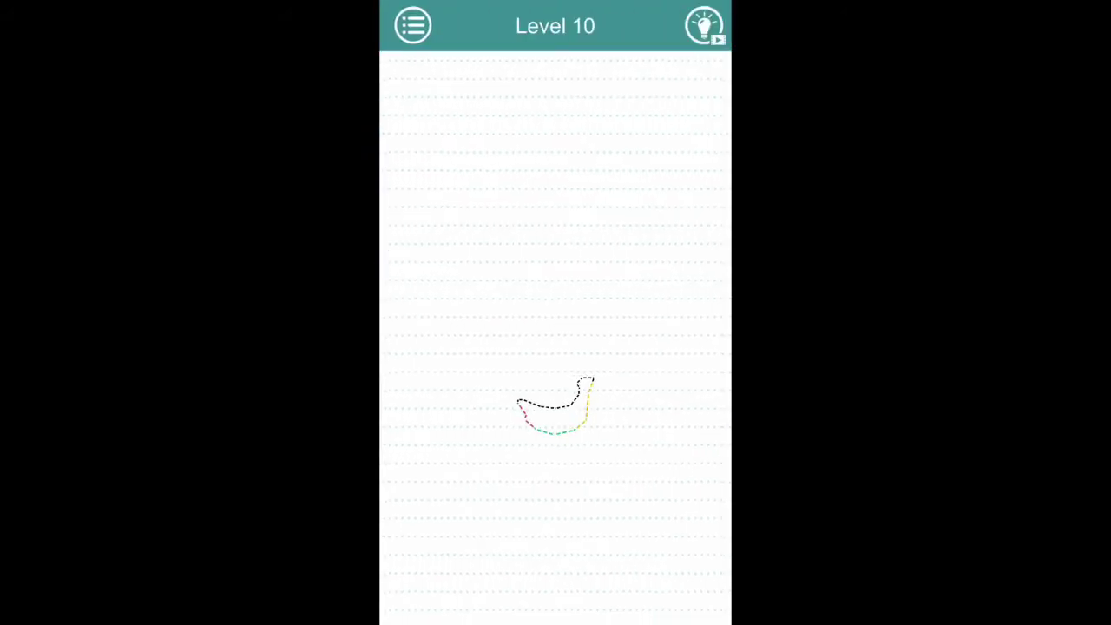
{"action": "left_click_drag", "start_coordinate": [518, 404], "coordinate": [518, 319]}
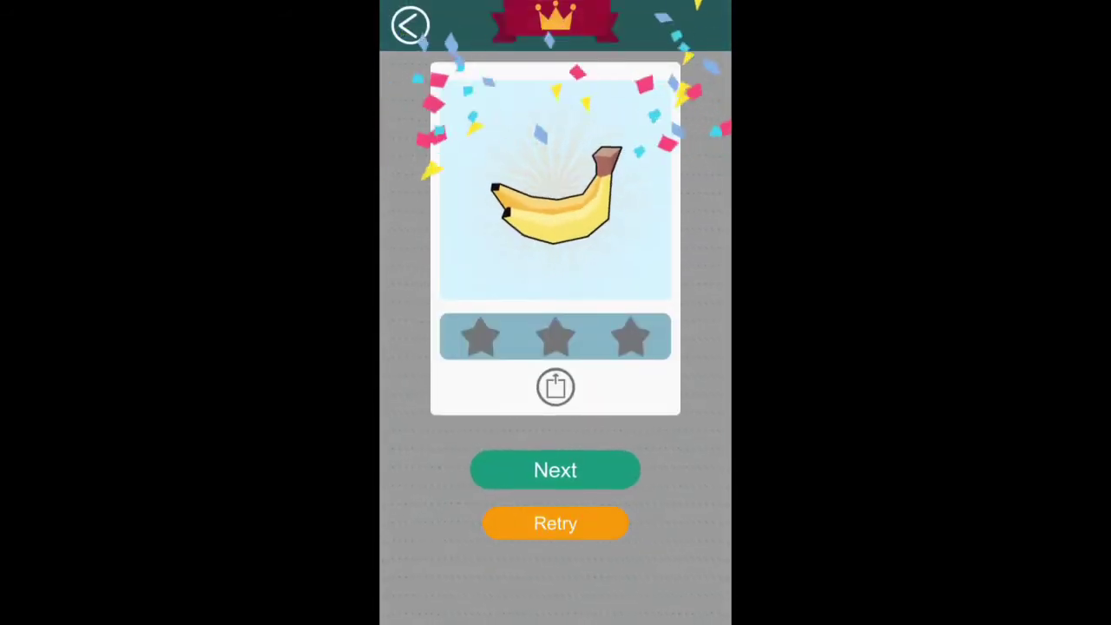
Trace the Level 11 outline with a retry, then the Level 12 piranha for two stars
{"action": "left_click", "coordinate": [556, 470]}
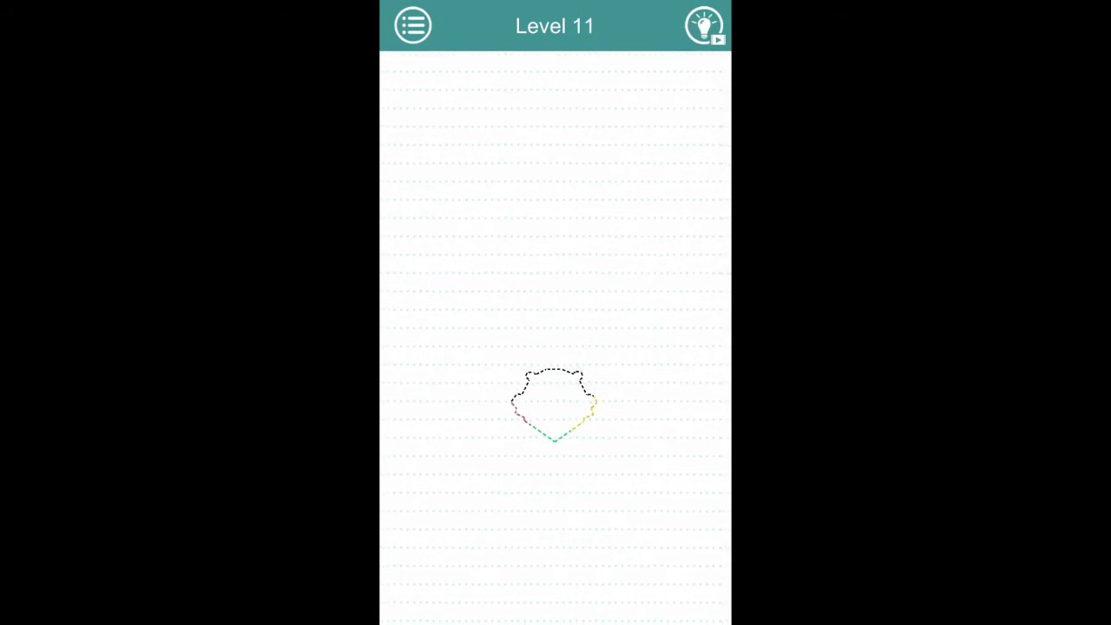
{"action": "mouse_move", "coordinate": [510, 349]}
{"action": "left_mouse_down"}
{"action": "mouse_move", "coordinate": [510, 404]}
{"action": "mouse_move", "coordinate": [595, 408]}
{"action": "left_mouse_up"}
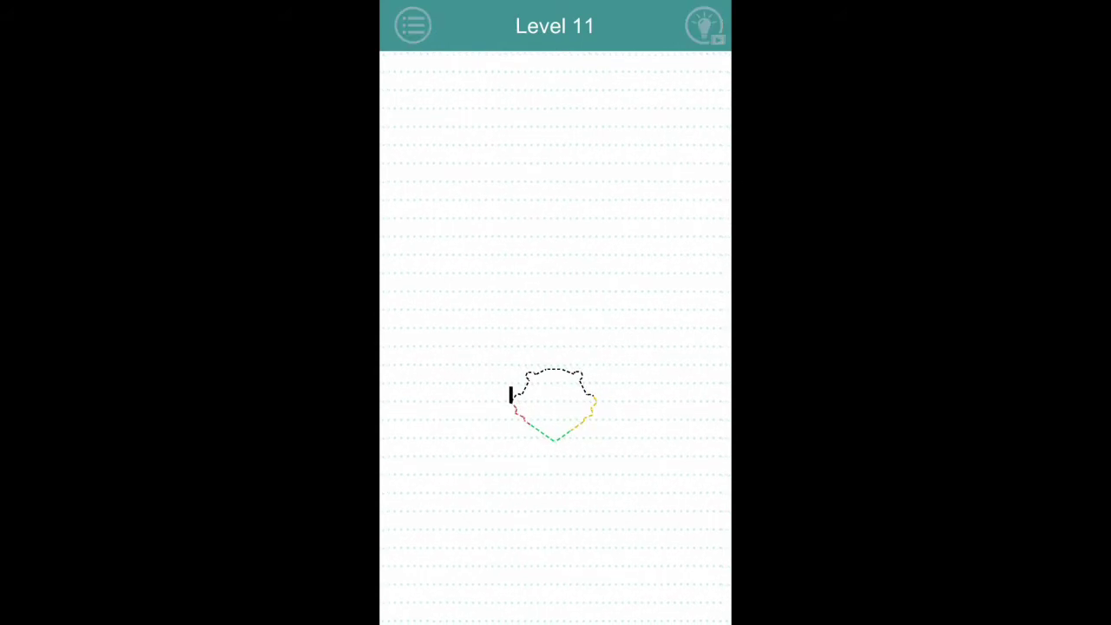
{"action": "left_click_drag", "start_coordinate": [512, 401], "coordinate": [594, 395]}
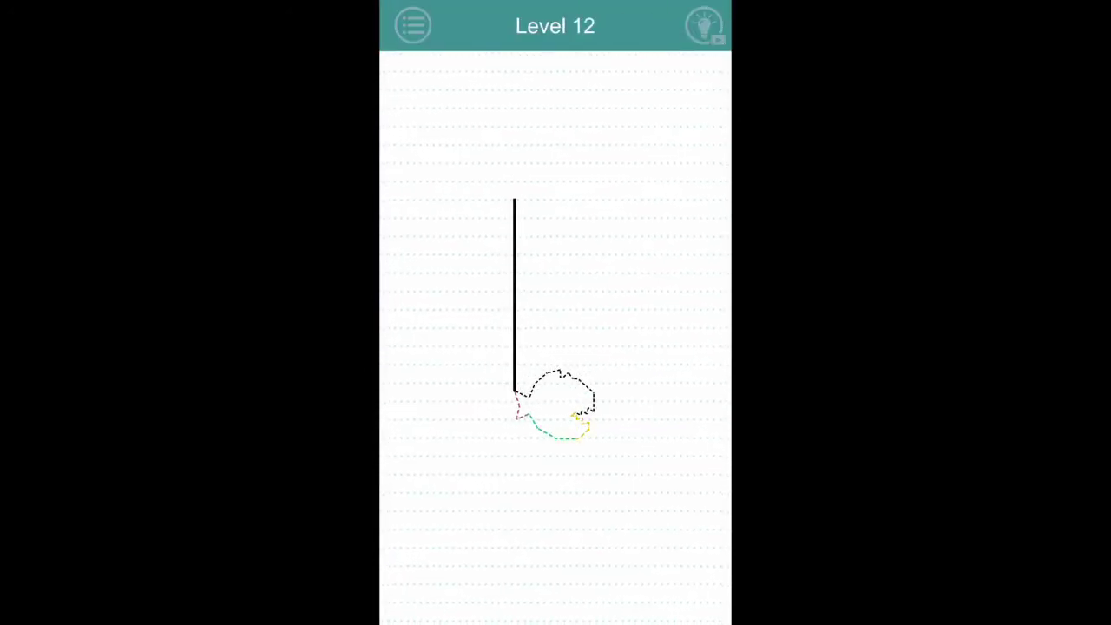
{"action": "left_click_drag", "start_coordinate": [525, 137], "coordinate": [712, 271]}
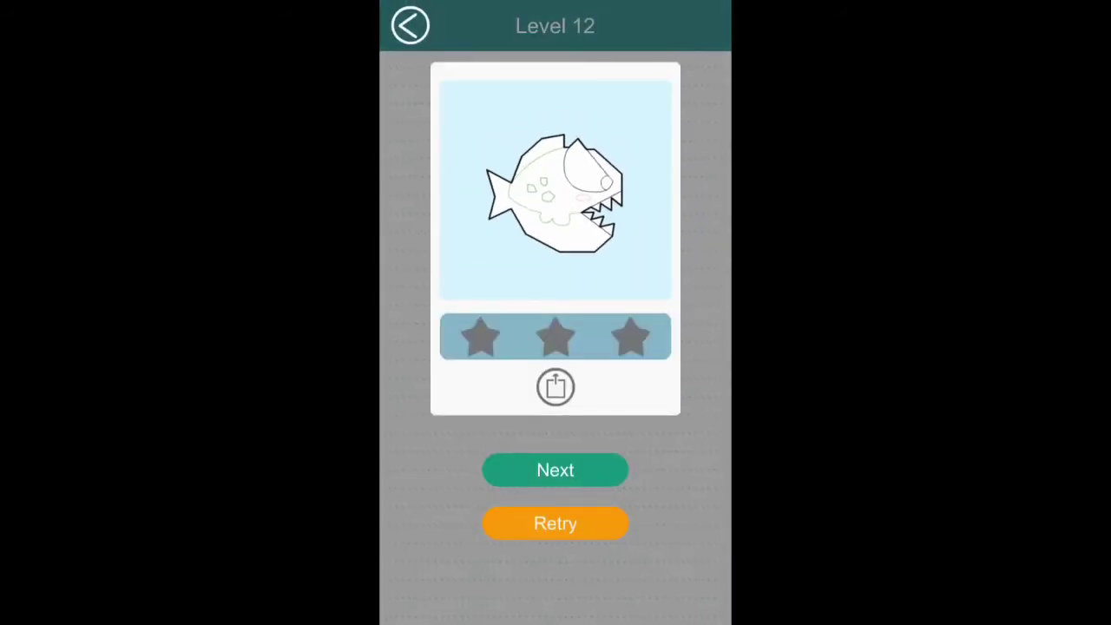
Pass Level 13's polar bear and start tracing Level 14 from its left vertex
{"action": "left_click", "coordinate": [556, 470]}
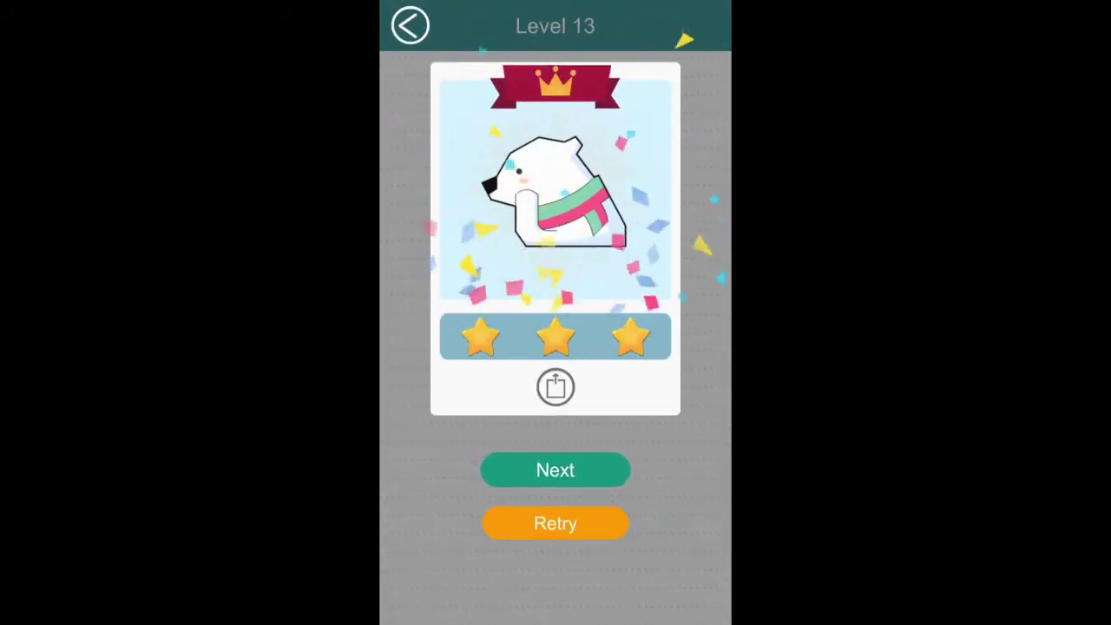
{"action": "left_click", "coordinate": [555, 470]}
{"action": "left_click", "coordinate": [519, 422]}
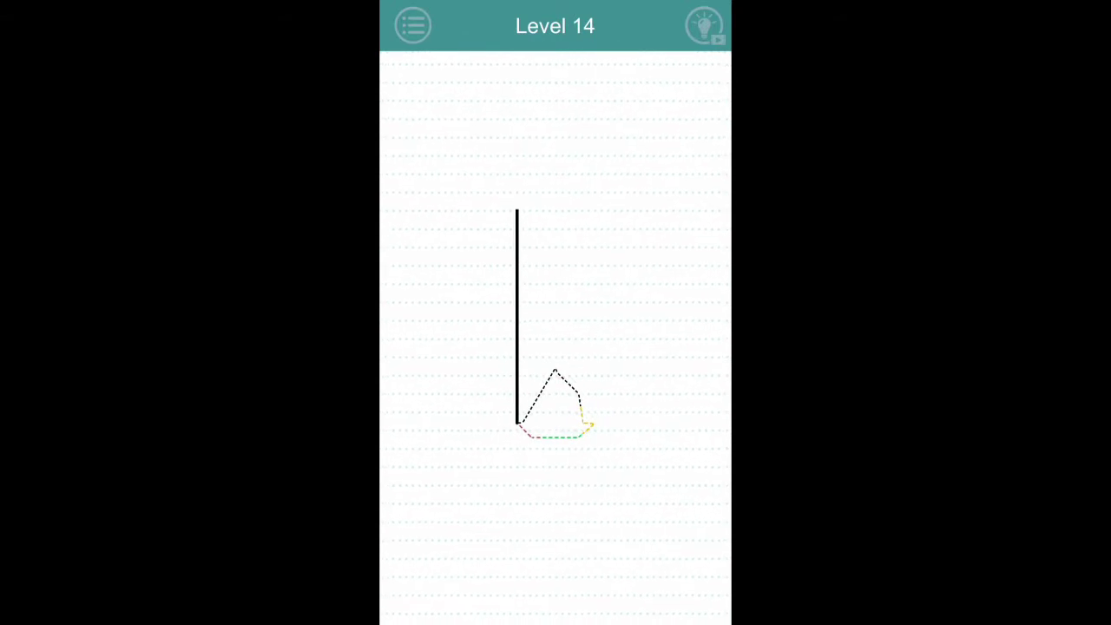
{"action": "left_click", "coordinate": [556, 372]}
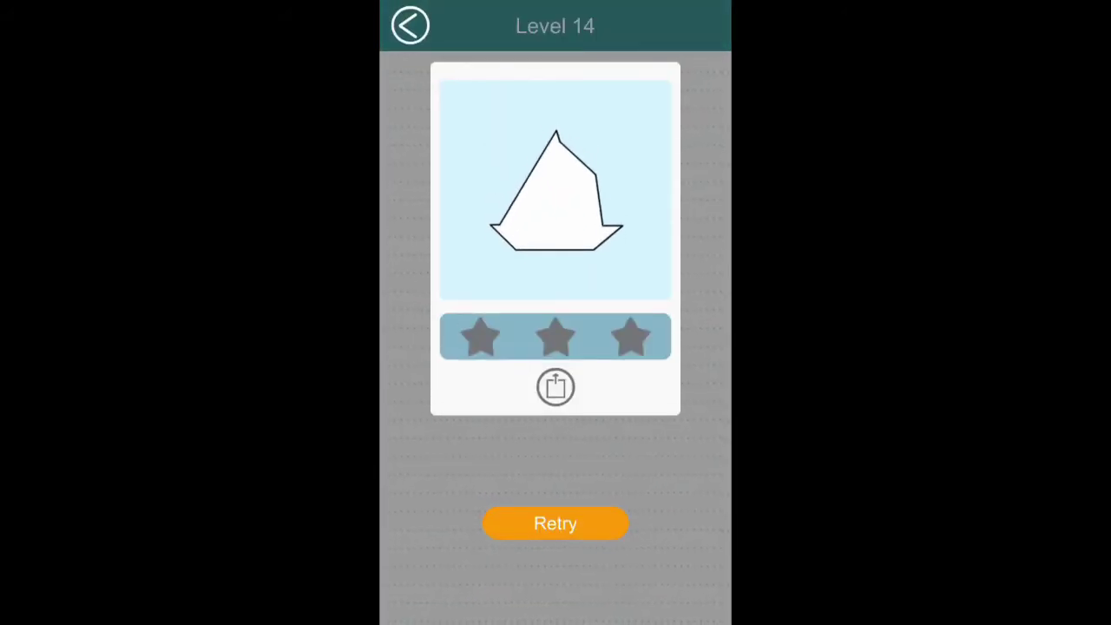
Retry Level 14 repeatedly, redrawing its outline from the left corner until it passes
{"action": "left_click", "coordinate": [555, 523]}
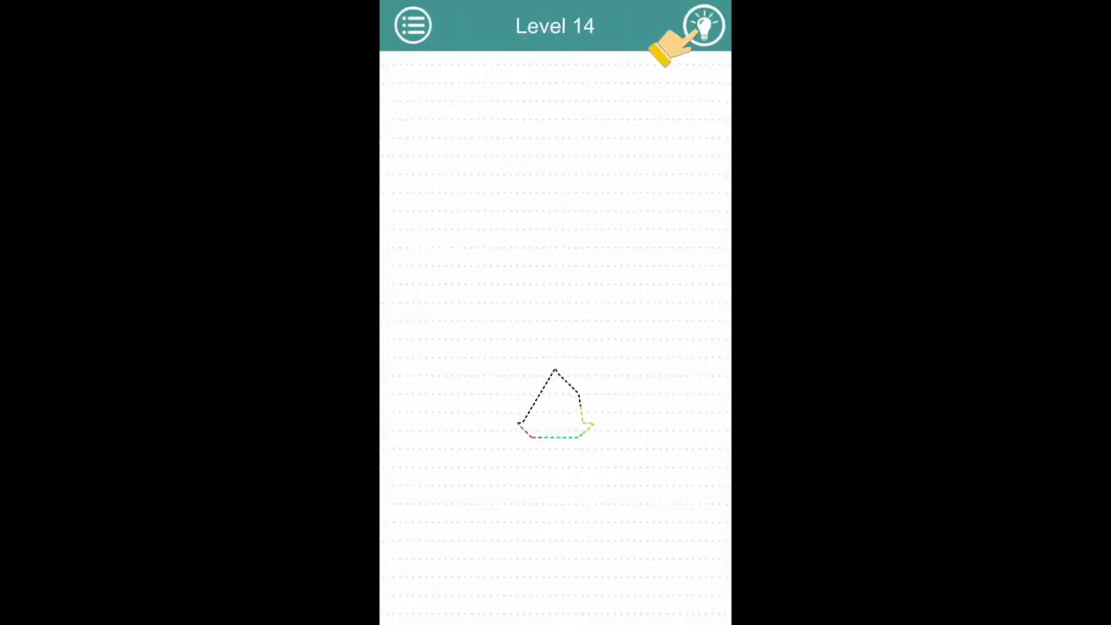
{"action": "left_click_drag", "start_coordinate": [517, 334], "coordinate": [517, 424]}
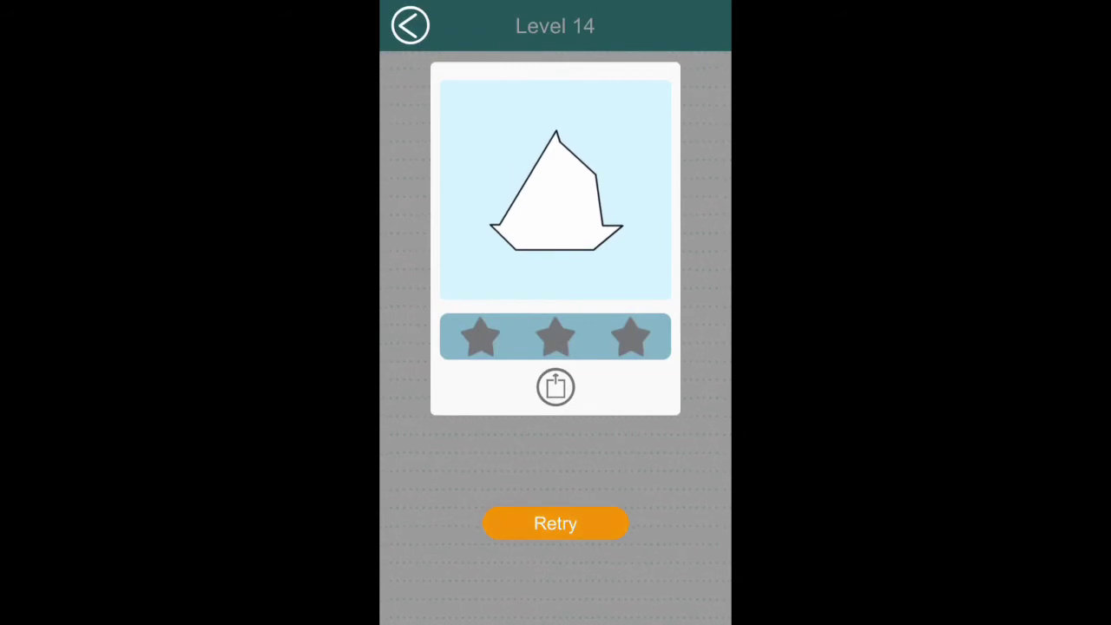
{"action": "left_click", "coordinate": [556, 522]}
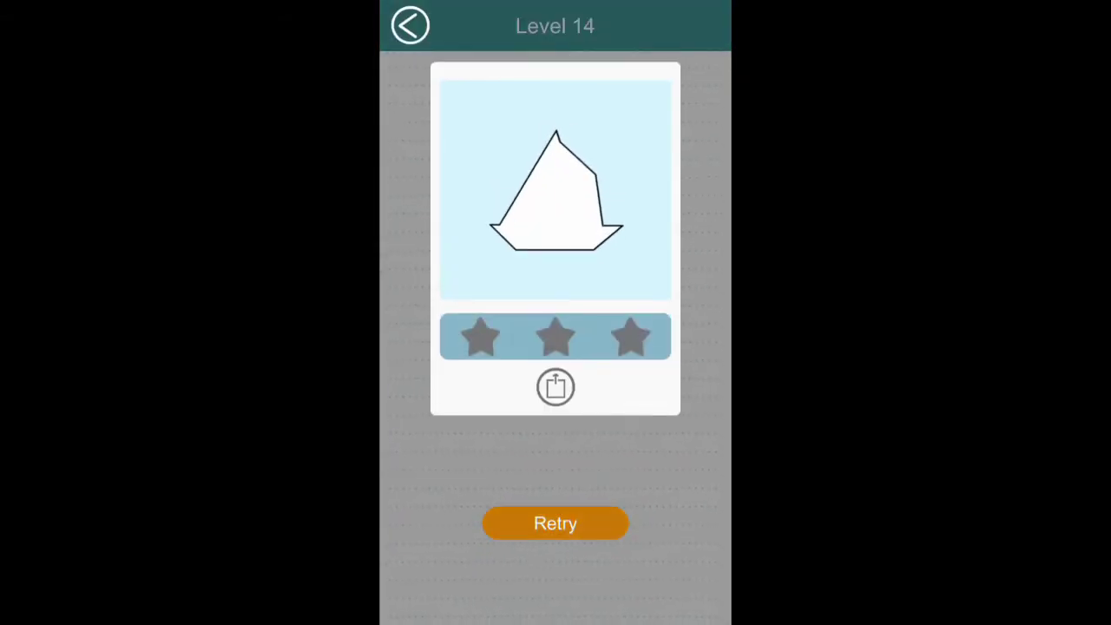
{"action": "left_click", "coordinate": [556, 523]}
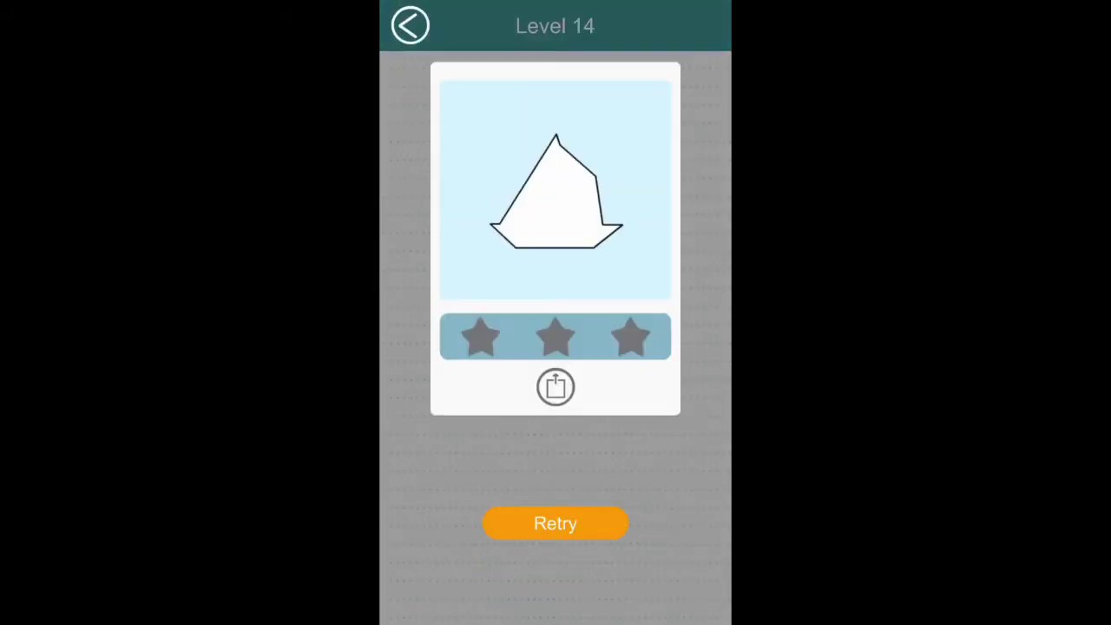
{"action": "left_click", "coordinate": [556, 523]}
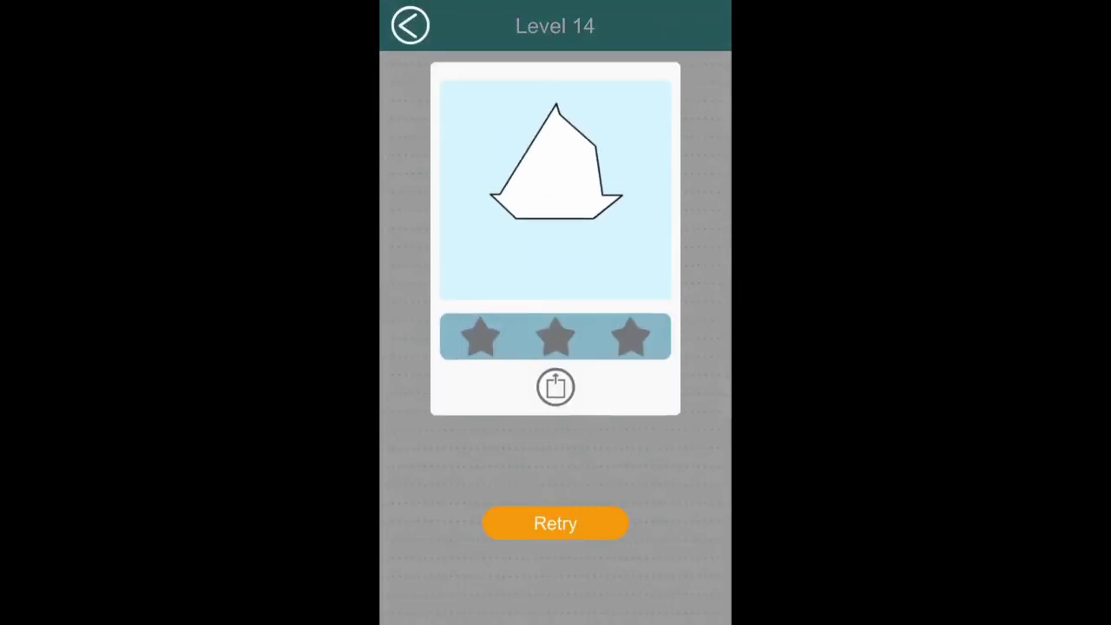
{"action": "left_click", "coordinate": [556, 523]}
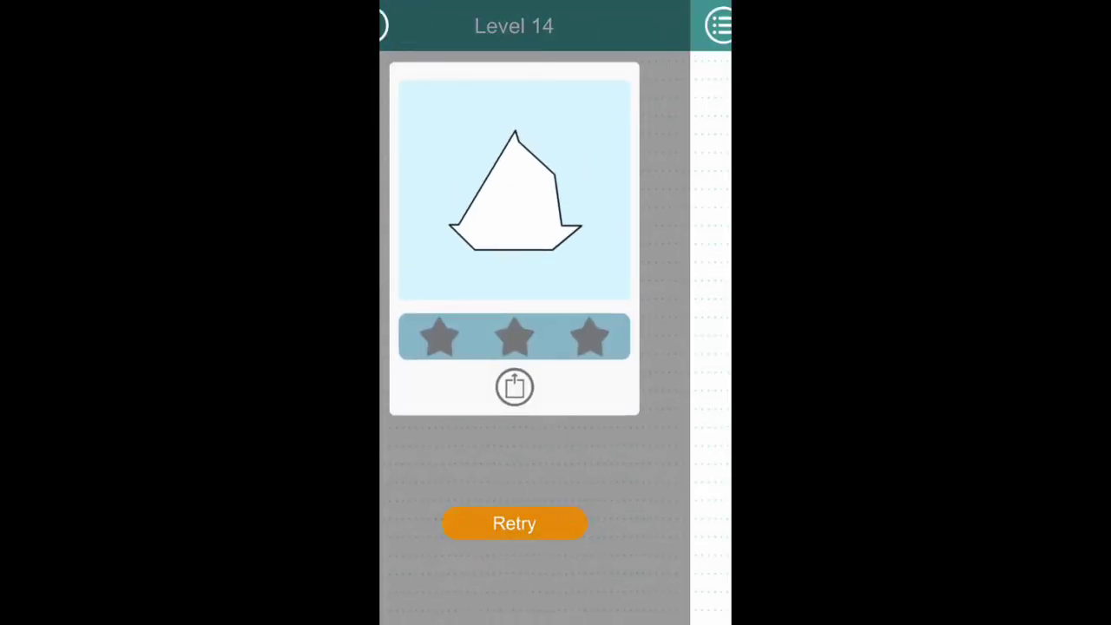
{"action": "left_click_drag", "start_coordinate": [518, 423], "coordinate": [518, 322]}
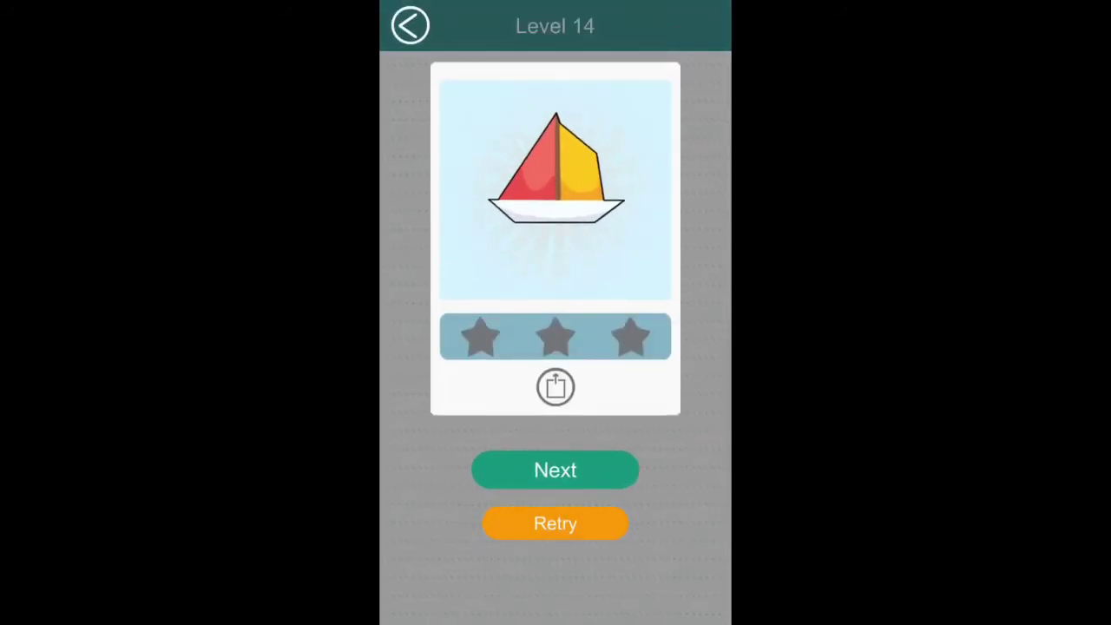
Trace the Level 15 dress outline from its top-left corner down the right side
{"action": "left_click", "coordinate": [556, 469]}
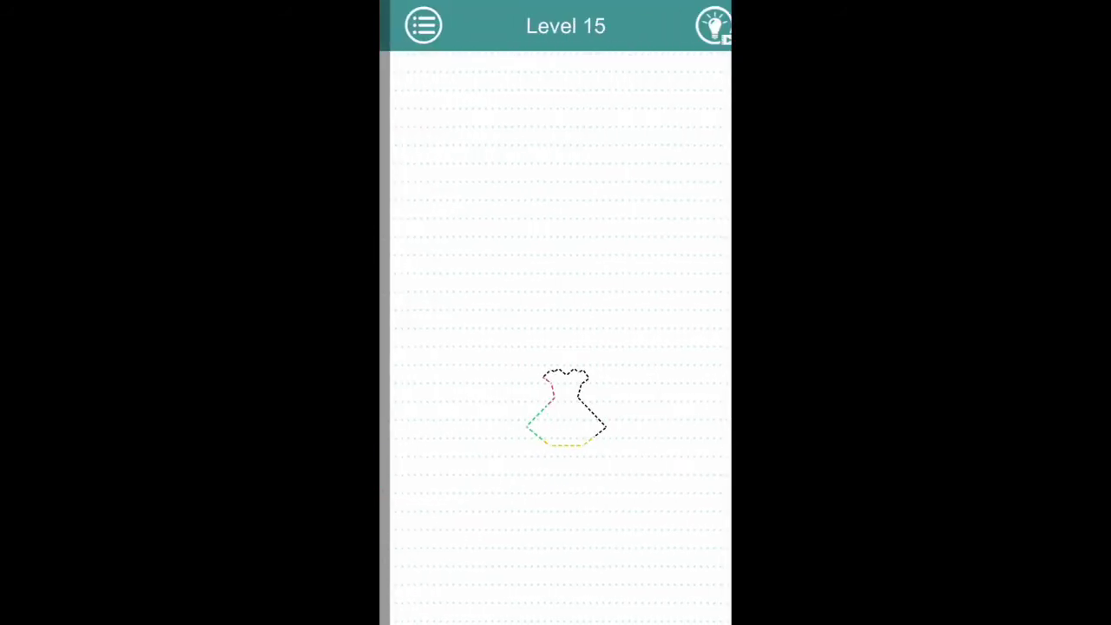
{"action": "left_click_drag", "start_coordinate": [531, 345], "coordinate": [531, 378]}
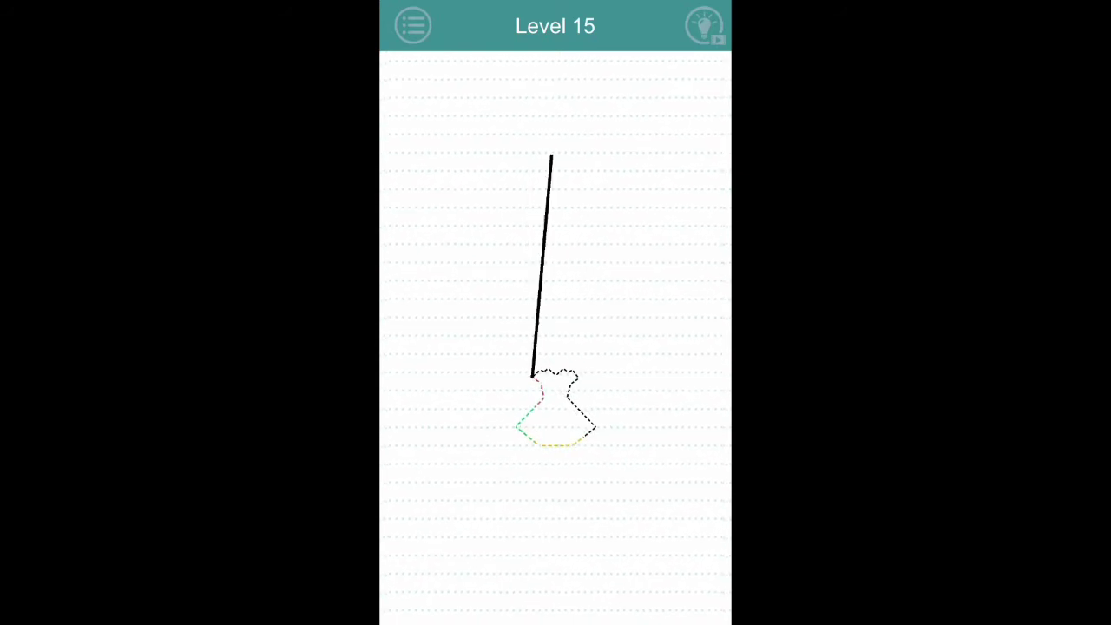
{"action": "left_click_drag", "start_coordinate": [556, 369], "coordinate": [594, 430]}
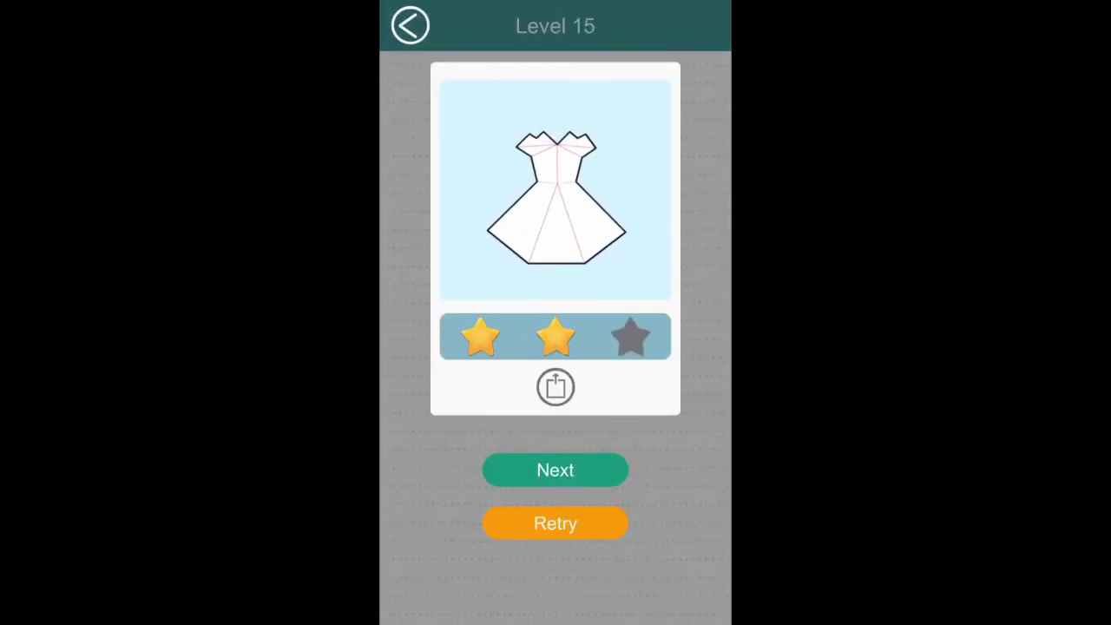
Play Level 16, retrying once and redrawing its outline
{"action": "left_click", "coordinate": [556, 470]}
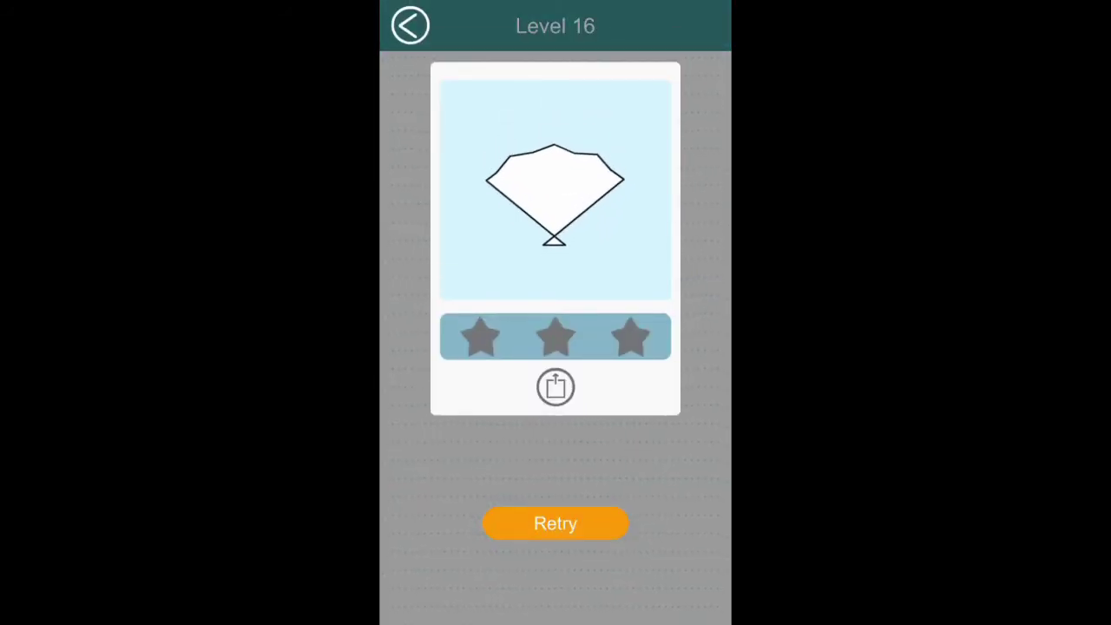
{"action": "left_click", "coordinate": [556, 523]}
{"action": "left_click_drag", "start_coordinate": [516, 336], "coordinate": [516, 400]}
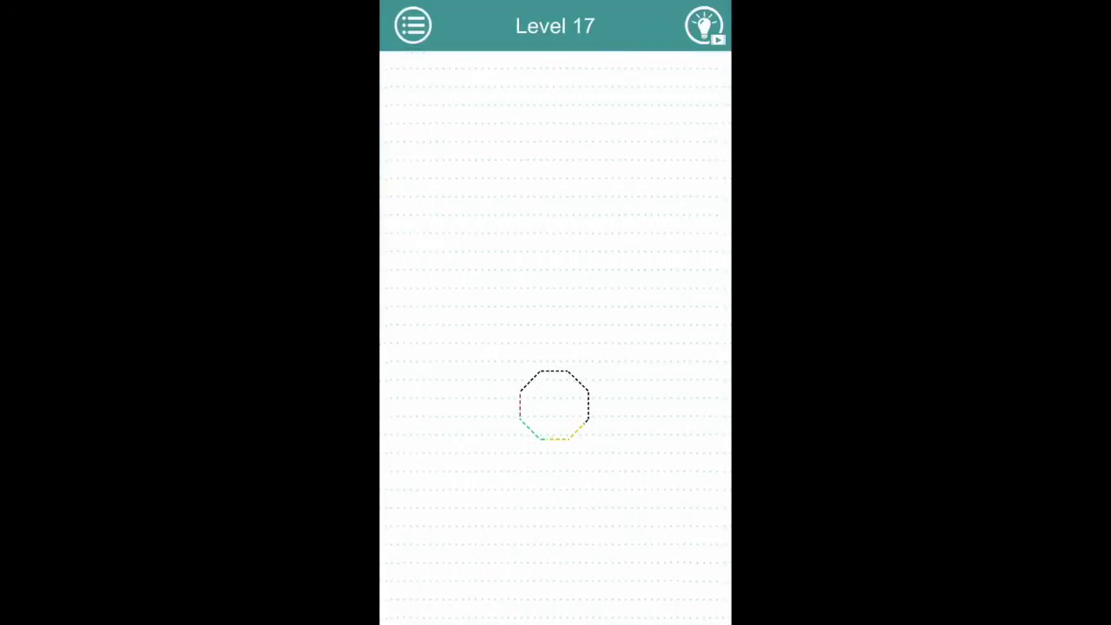
Trace the Level 17 octagon after one retry, then reach Level 18 and retry after its failure
{"action": "left_click_drag", "start_coordinate": [520, 301], "coordinate": [520, 392]}
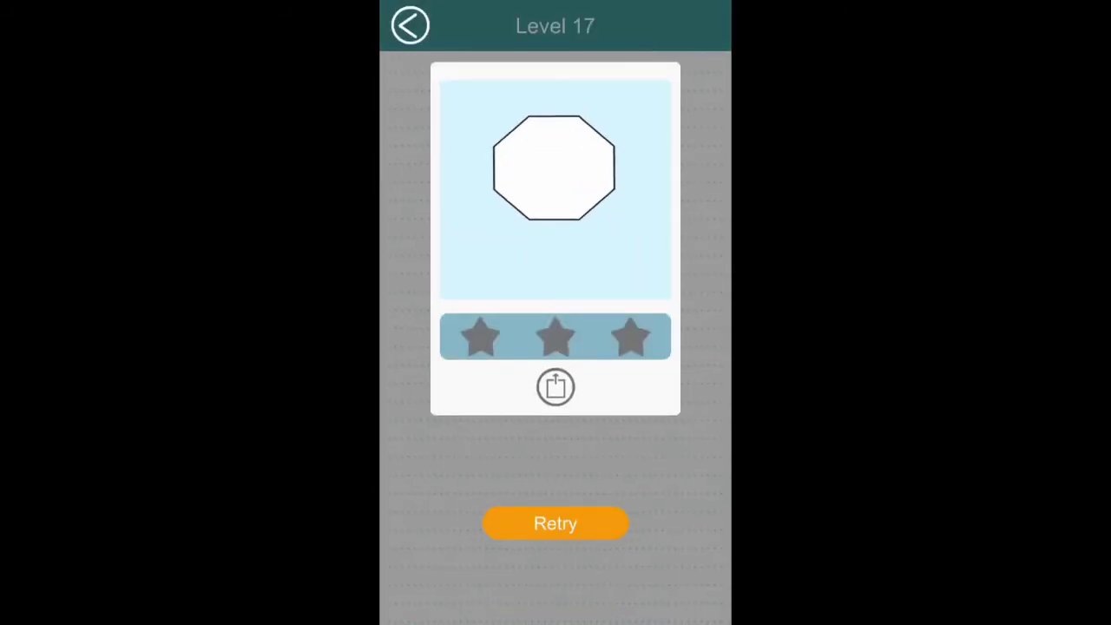
{"action": "left_click", "coordinate": [556, 524]}
{"action": "left_click_drag", "start_coordinate": [520, 368], "coordinate": [520, 392]}
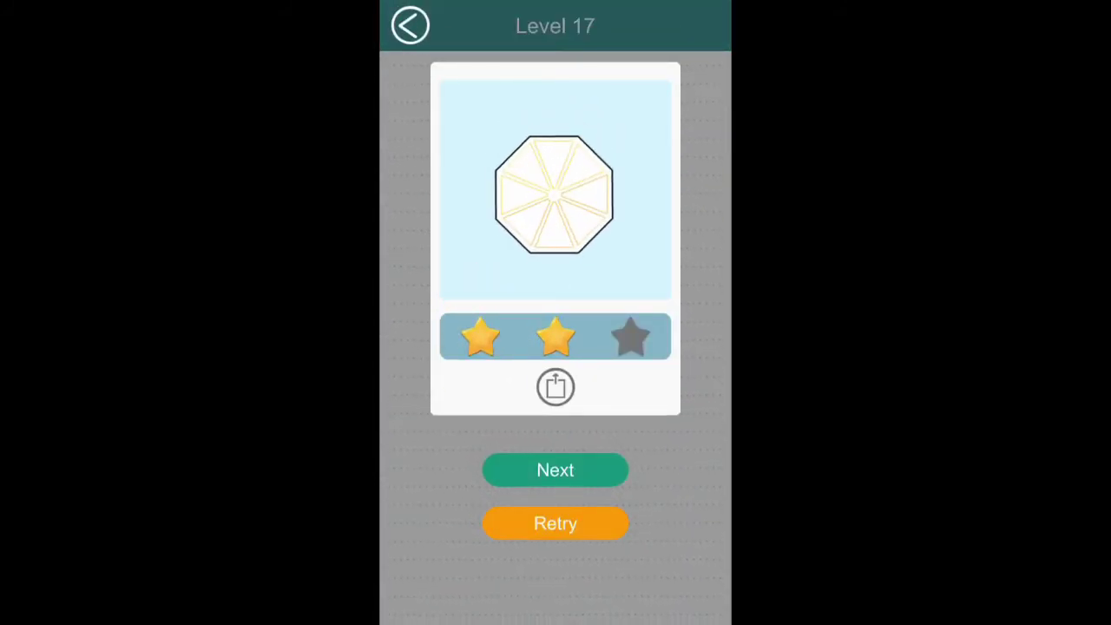
{"action": "left_click", "coordinate": [555, 470]}
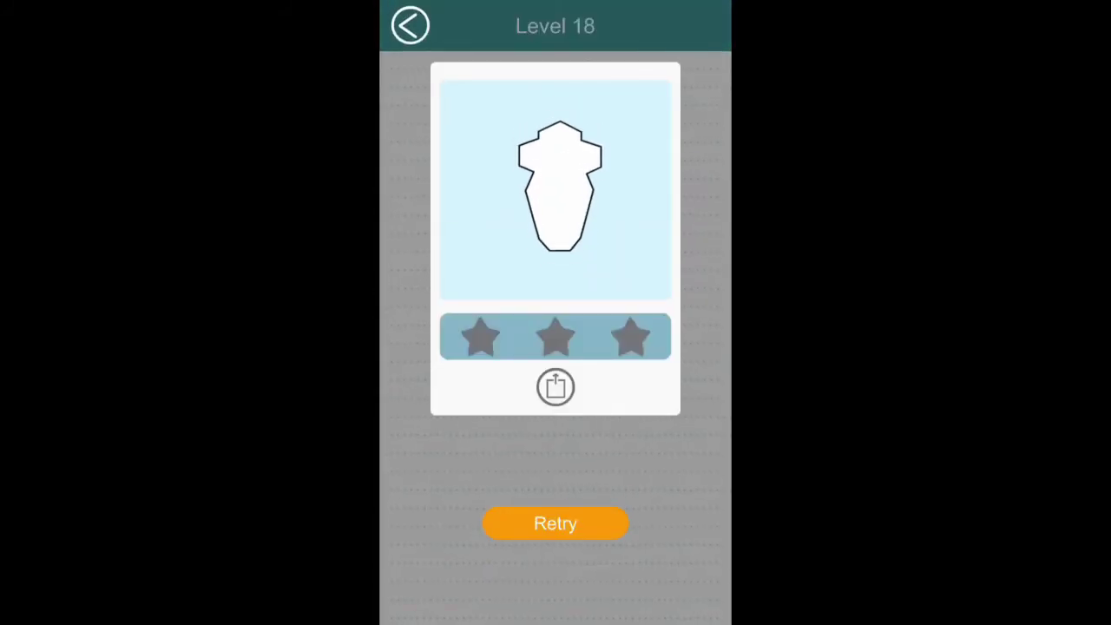
{"action": "left_click", "coordinate": [556, 524]}
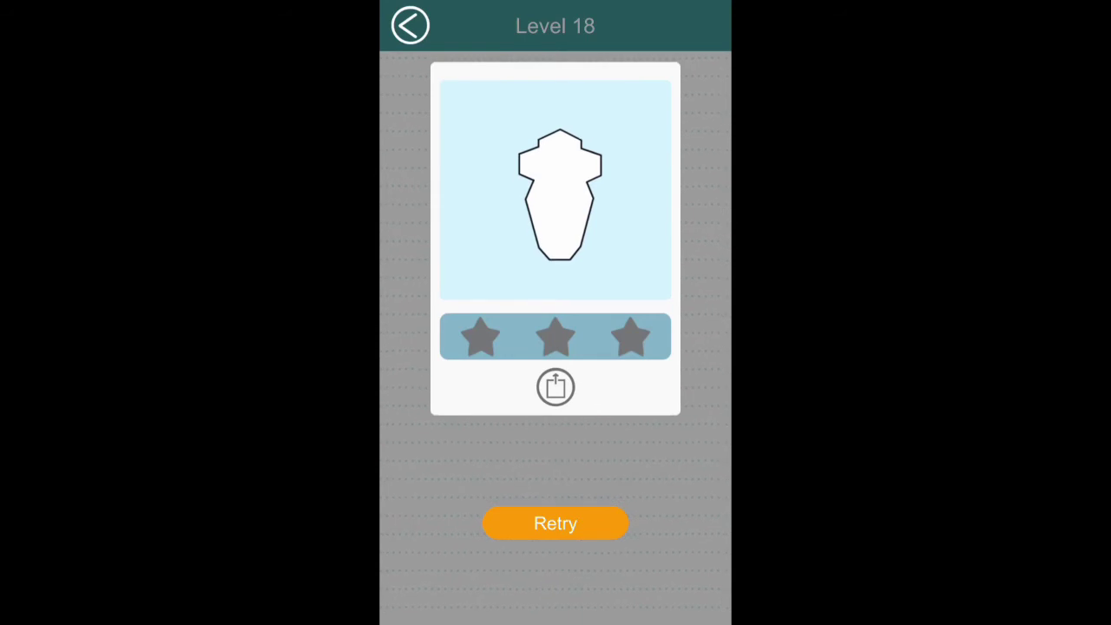
Retry Level 18 until the carrot outline passes with three stars, then advance to Level 19
{"action": "left_click", "coordinate": [556, 523]}
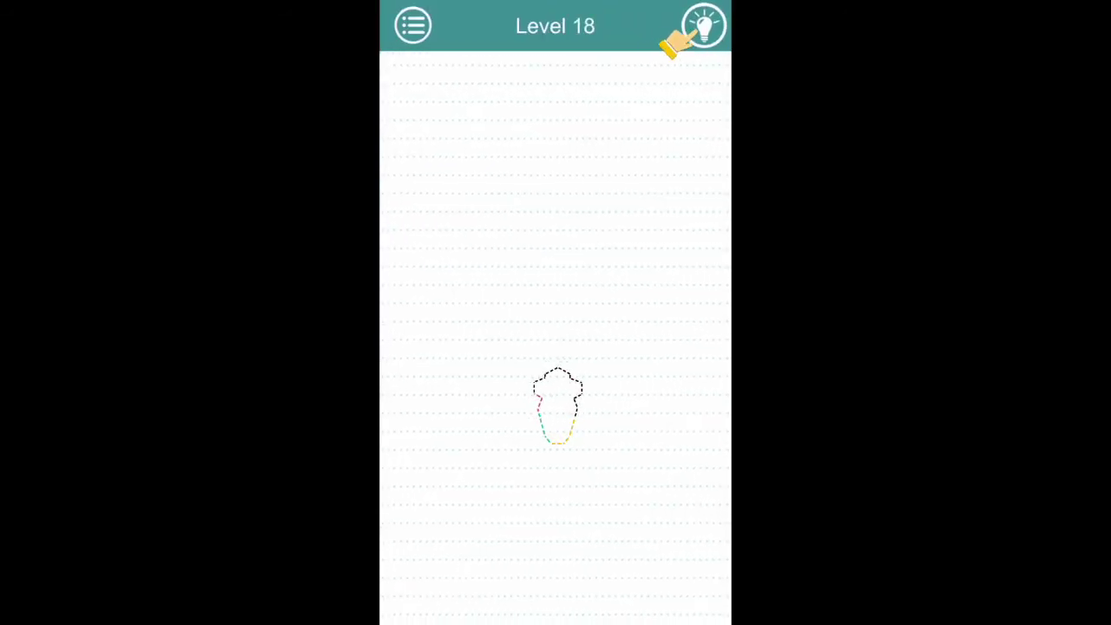
{"action": "left_click_drag", "start_coordinate": [534, 395], "coordinate": [534, 312]}
{"action": "left_click_drag", "start_coordinate": [545, 173], "coordinate": [721, 456]}
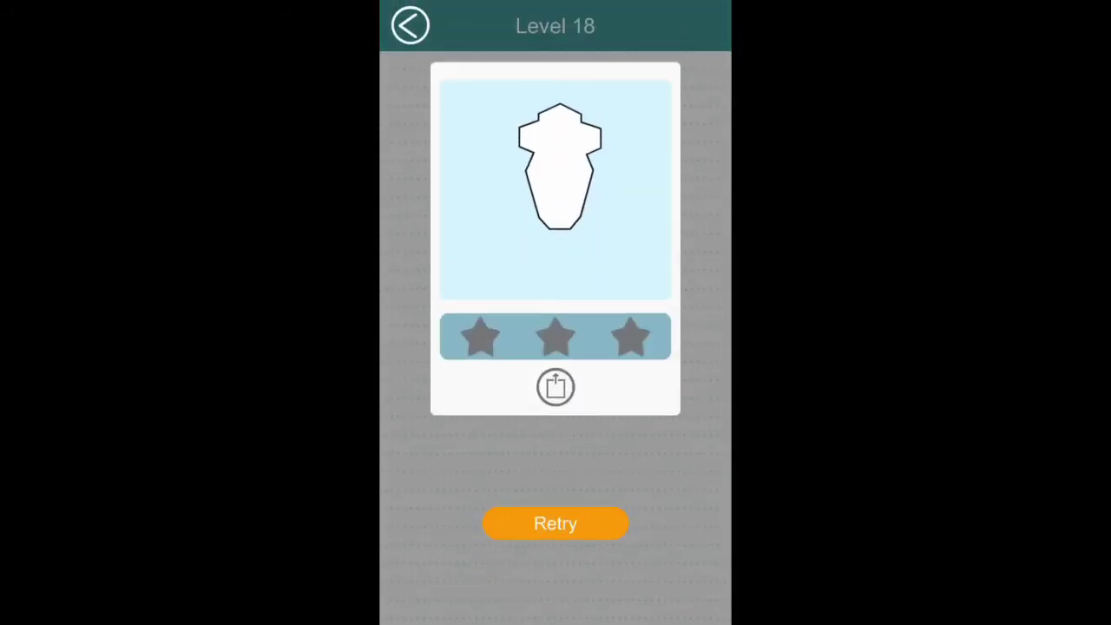
{"action": "left_click", "coordinate": [556, 523]}
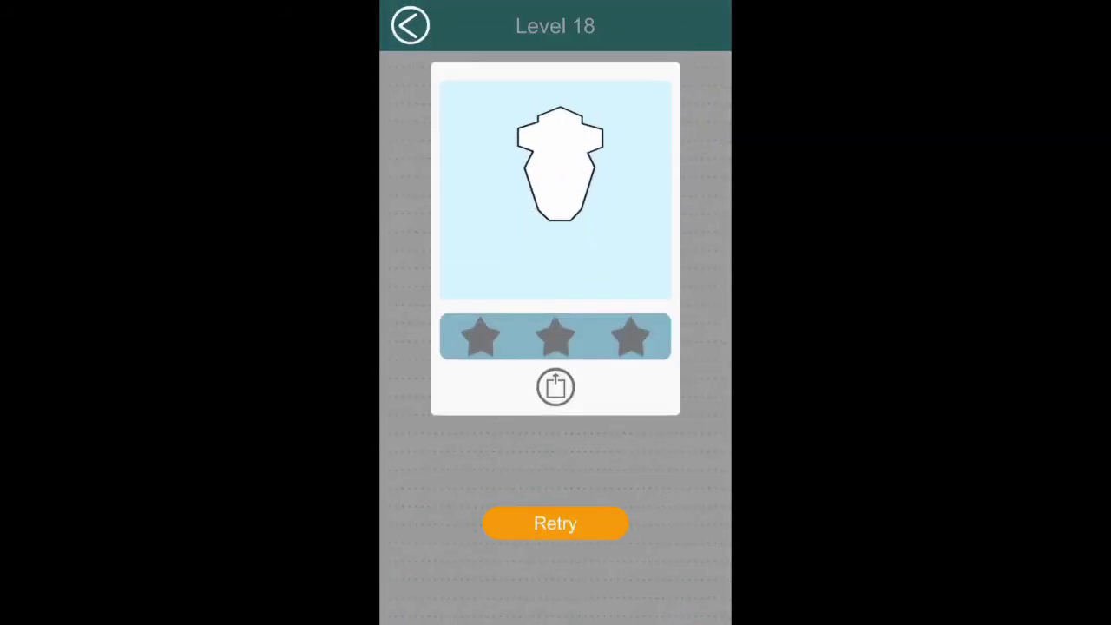
{"action": "left_click", "coordinate": [556, 524]}
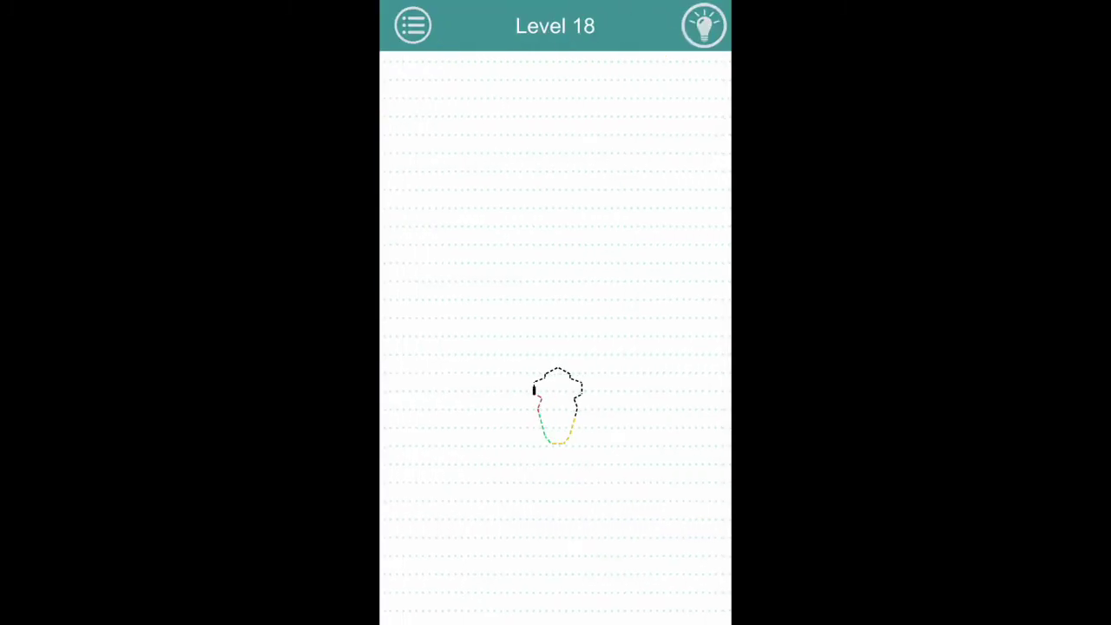
{"action": "left_click_drag", "start_coordinate": [534, 390], "coordinate": [534, 306]}
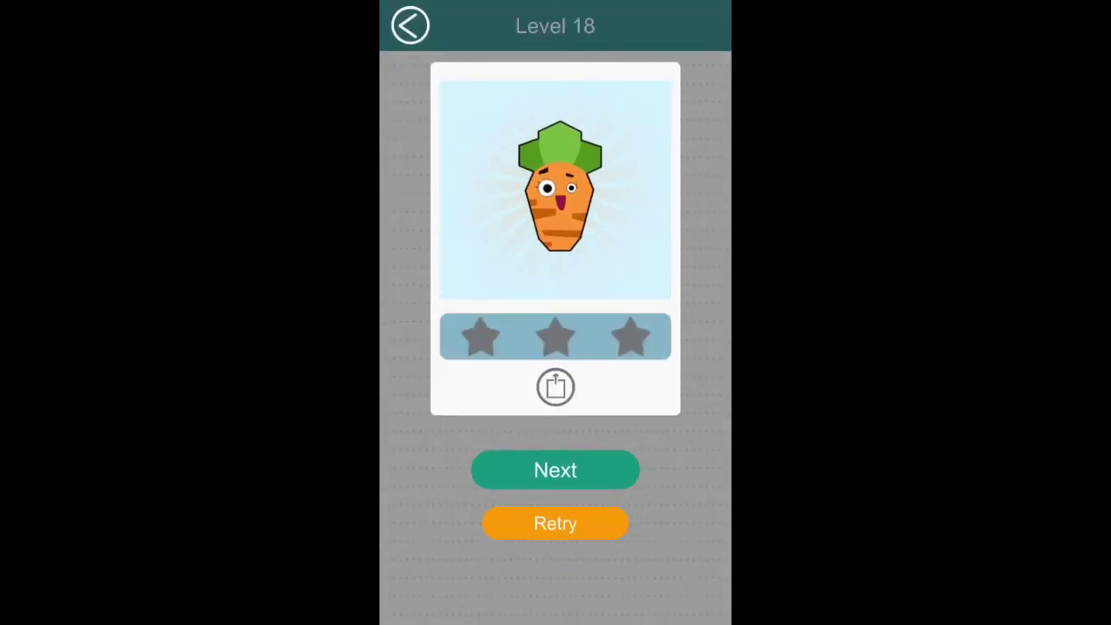
{"action": "left_click", "coordinate": [556, 470]}
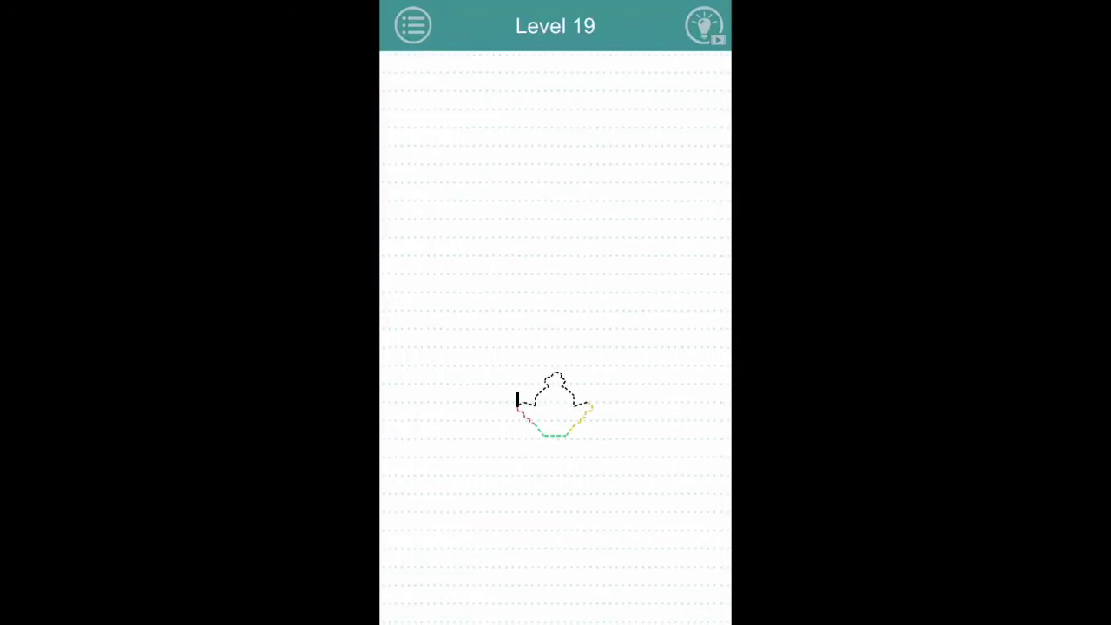
Start a stroke up the upper-left edge of Level 19's outline
{"action": "left_click_drag", "start_coordinate": [518, 404], "coordinate": [518, 314]}
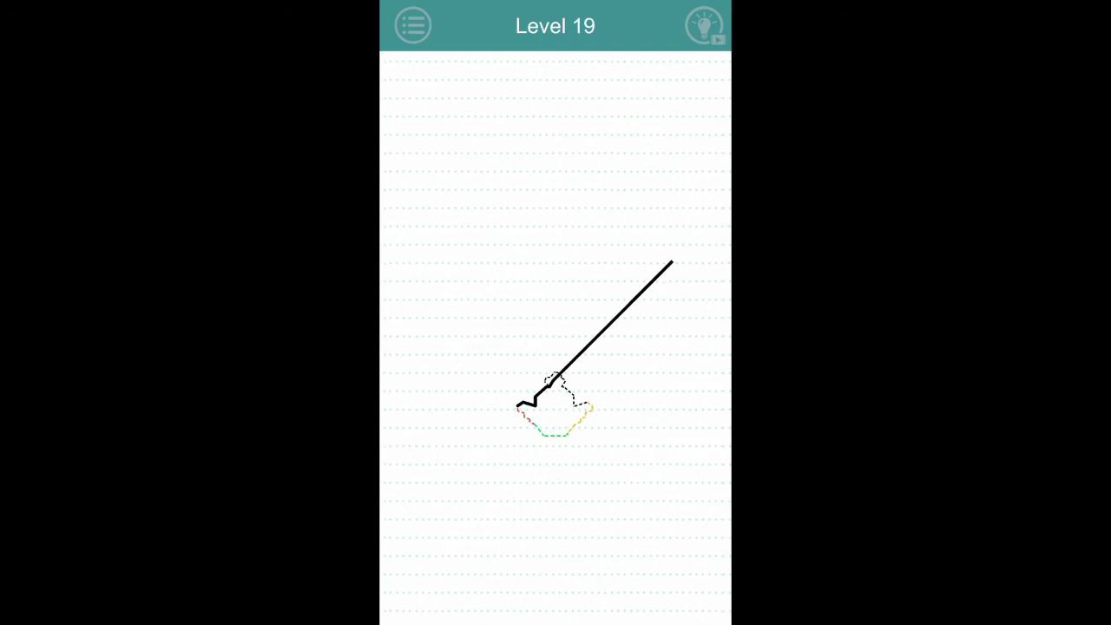